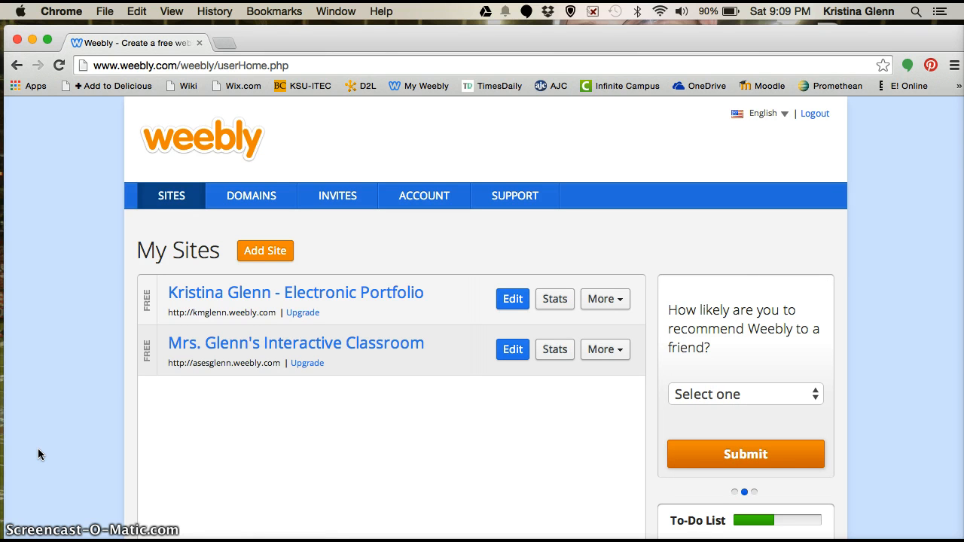
Add a new site from the My Sites page
left_click(283, 258)
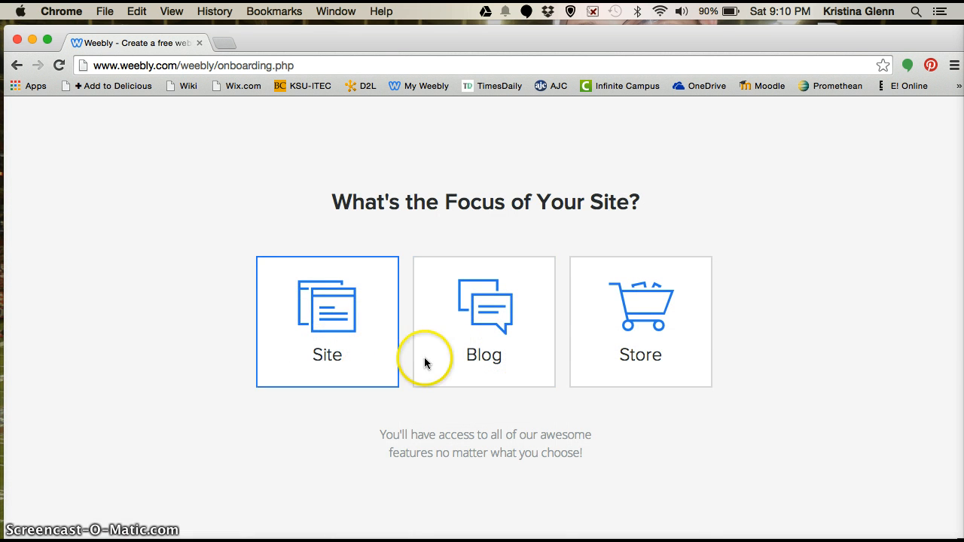
Make the new site a blog and choose the light-blue 'Site Title' theme
left_click(509, 322)
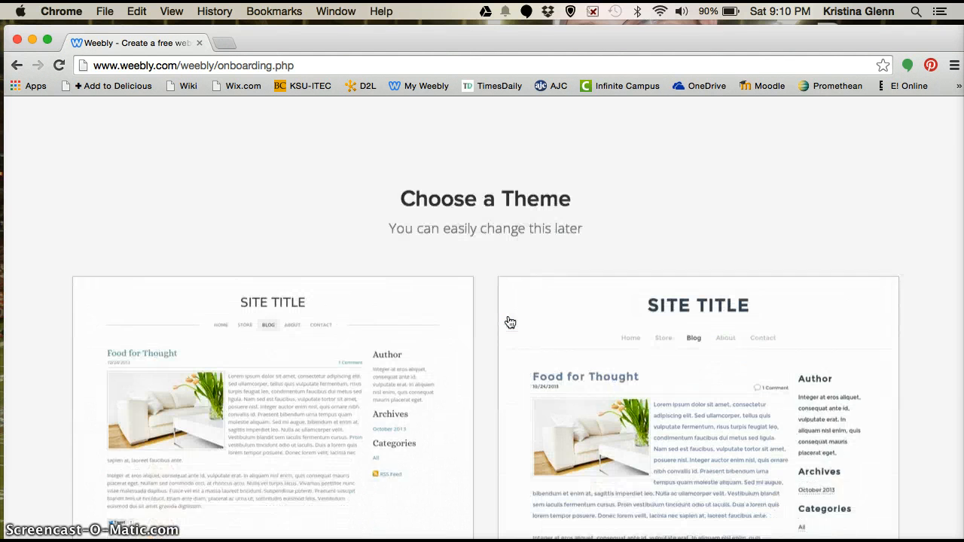
left_click(492, 410)
scroll(492, 409, "down", 5)
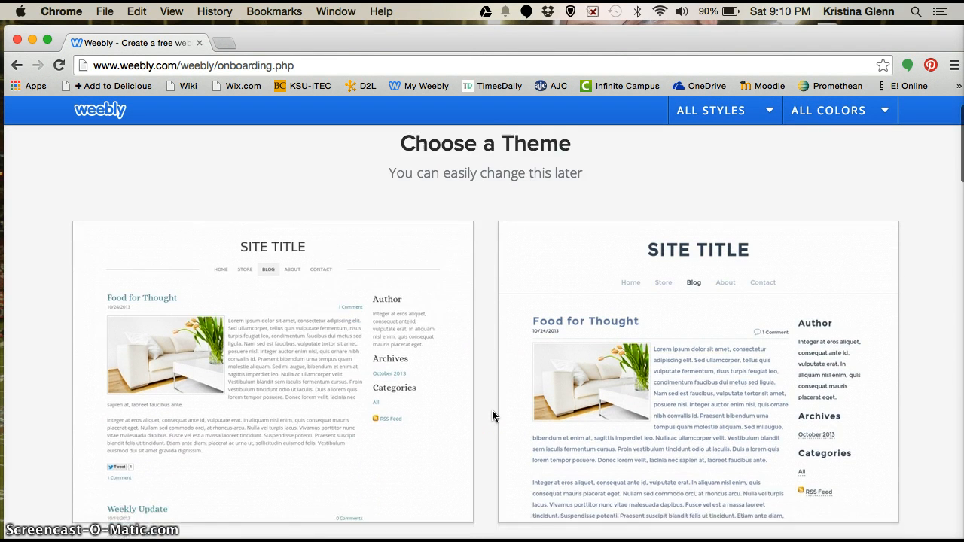
scroll(492, 410, "down", 6)
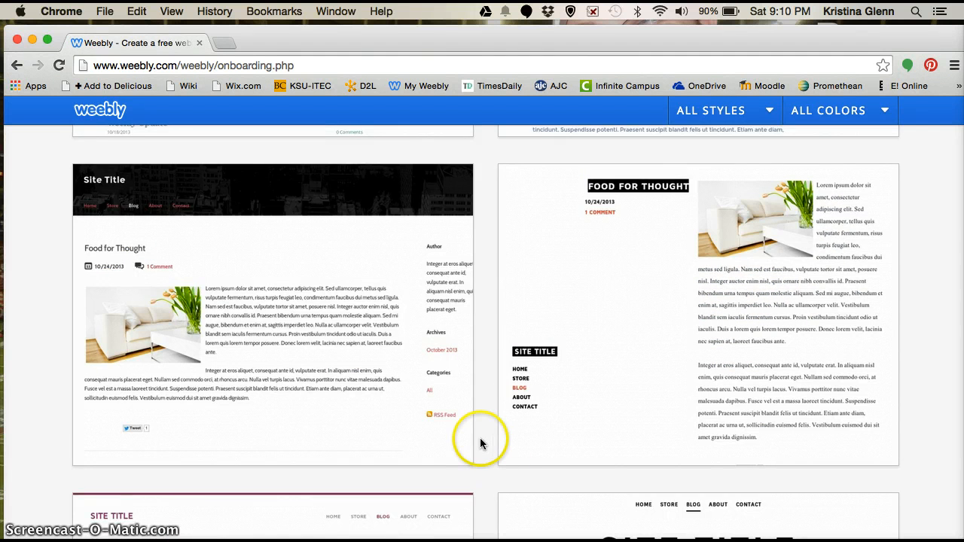
scroll(479, 441, "down", 12)
scroll(479, 420, "down", 3)
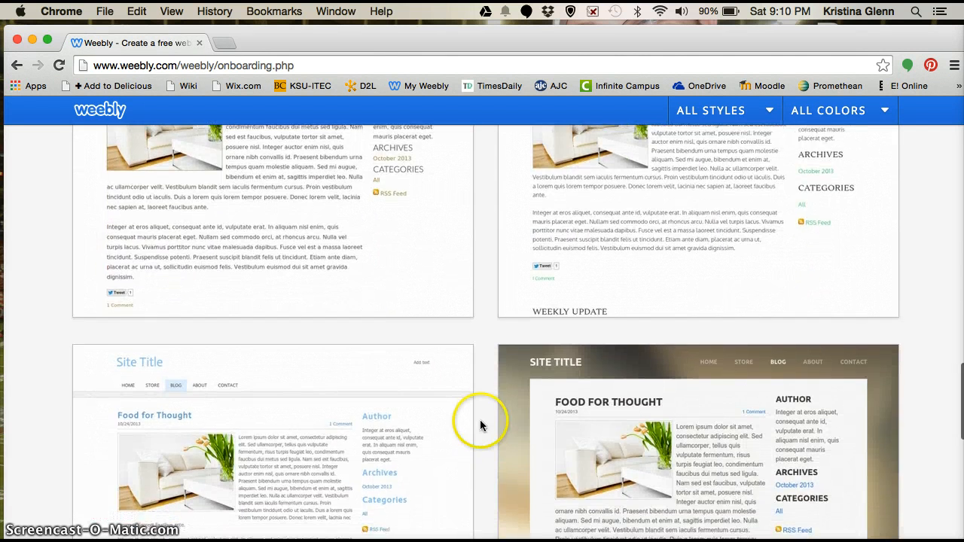
mouse_move(359, 394)
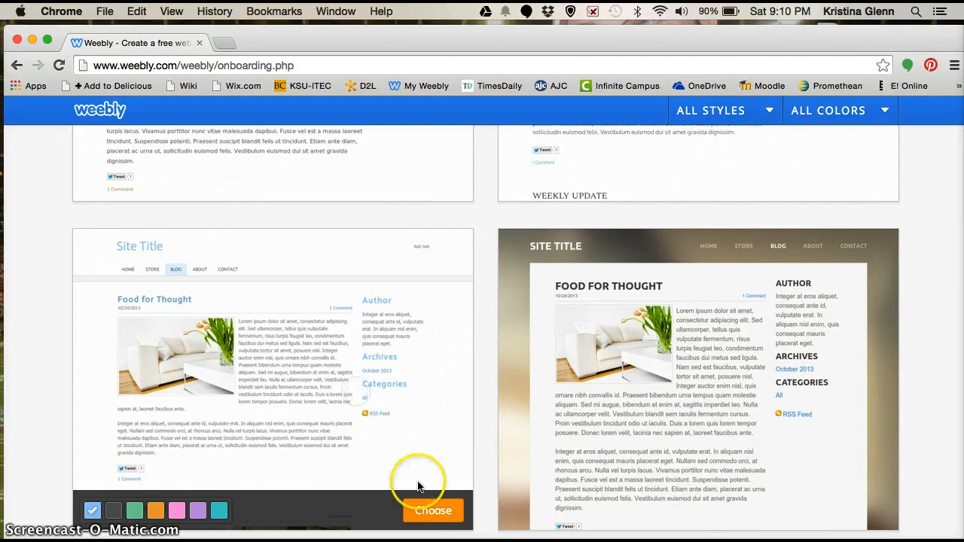
left_click(434, 513)
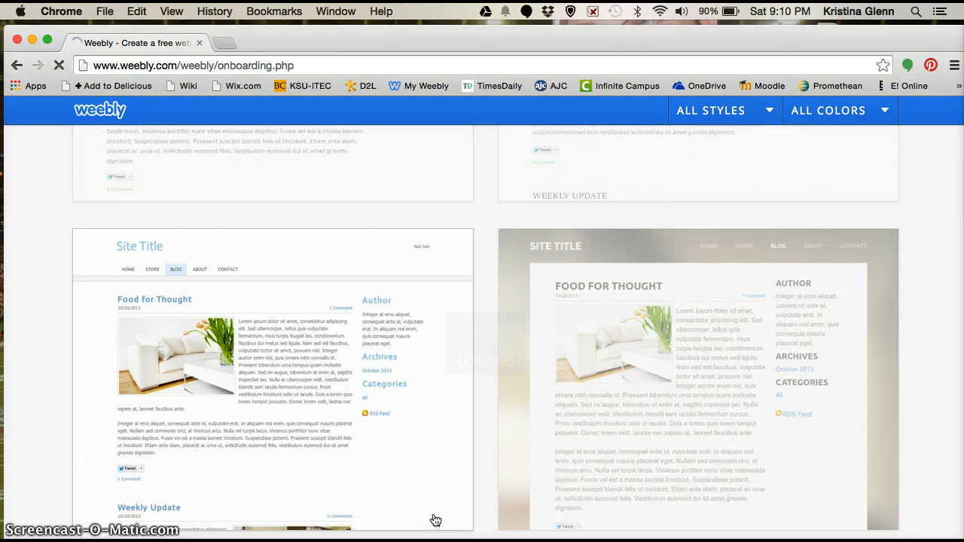
Confirm the theme and claim the free subdomain arborstation.weebly.com
left_click(480, 426)
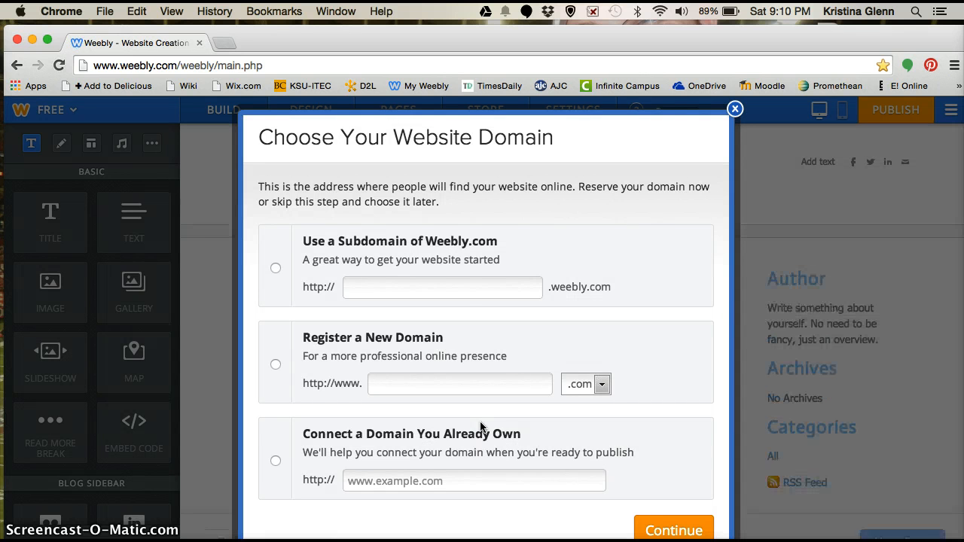
left_click(478, 289)
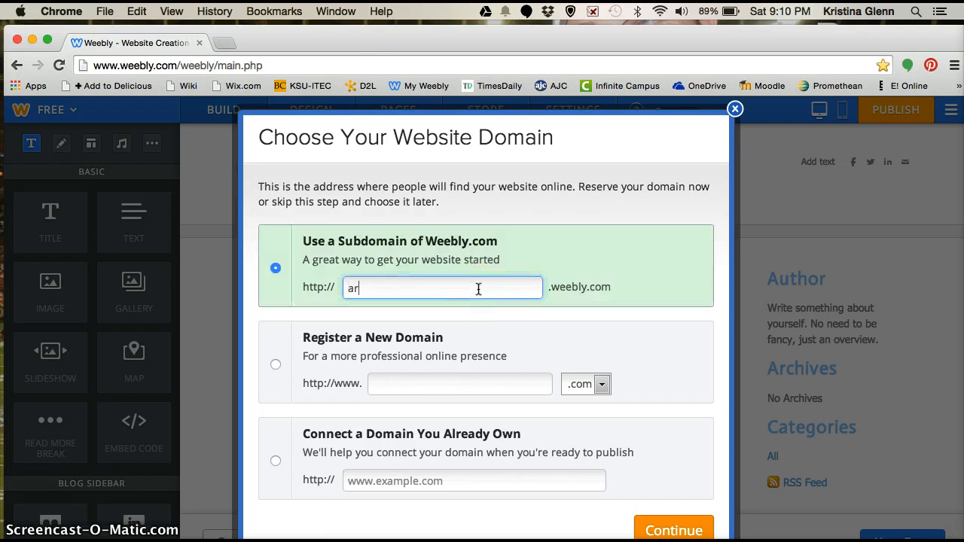
type("arborstation")
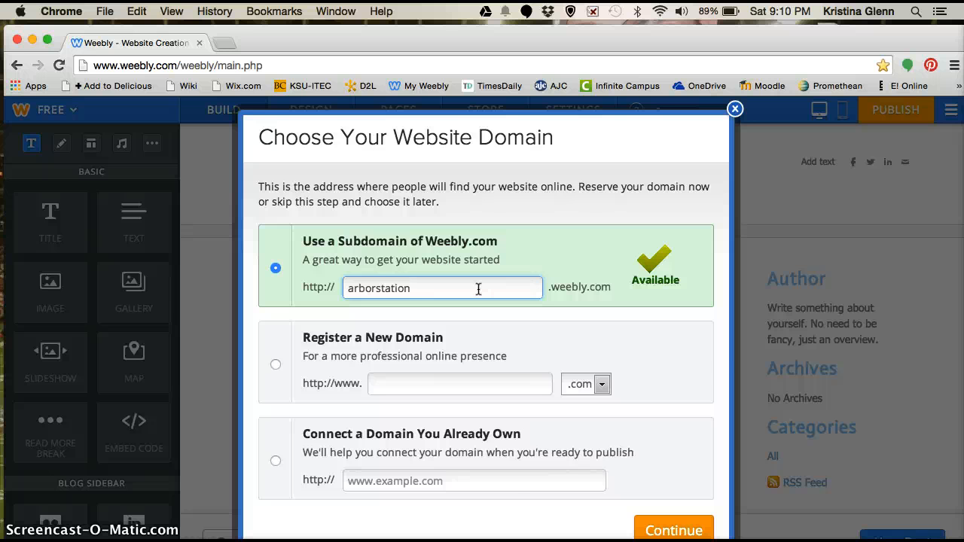
left_click(686, 532)
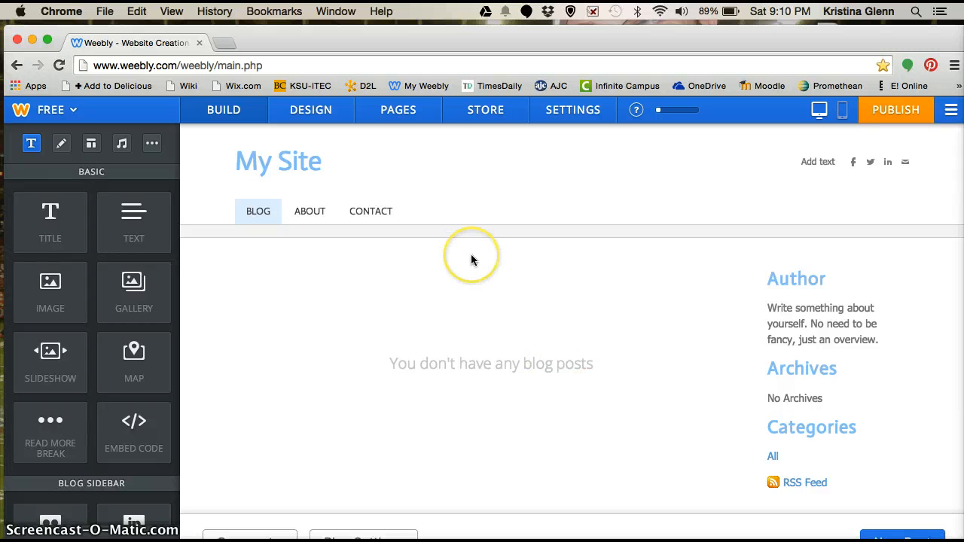
Retitle 'My Site' with the teacher's Class Blog title, correcting the semicolon to an apostrophe
left_click(296, 161)
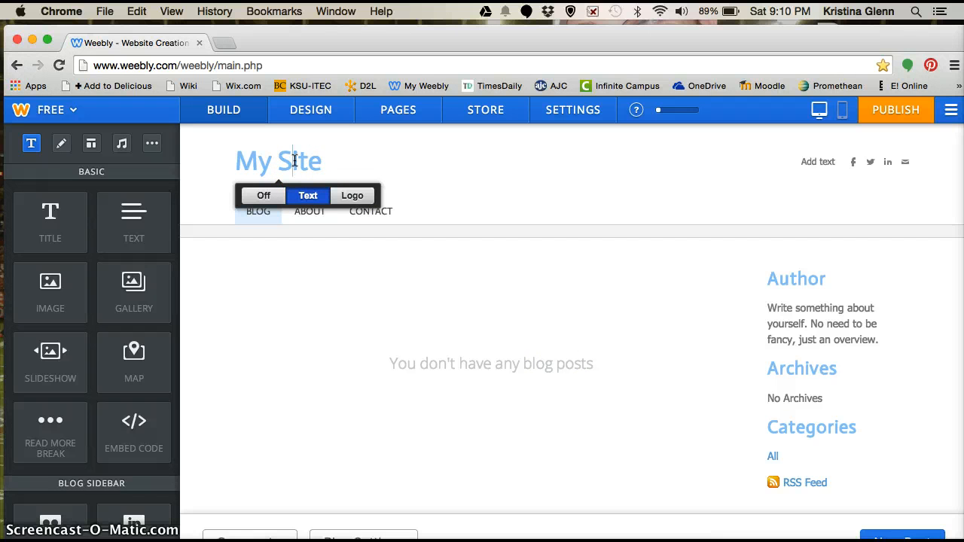
double_click(295, 161)
triple_click(294, 161)
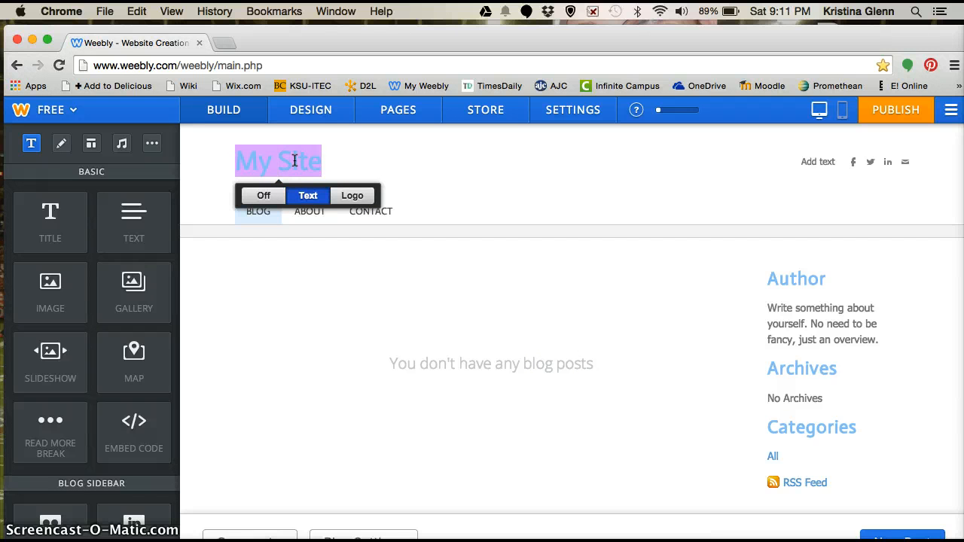
type("Mrs. Glenn")
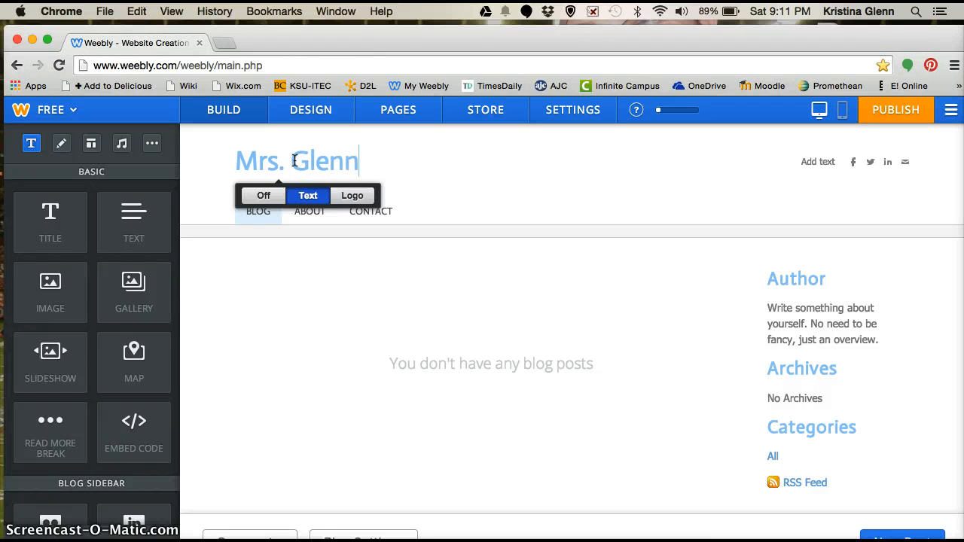
type(";s Class Bl")
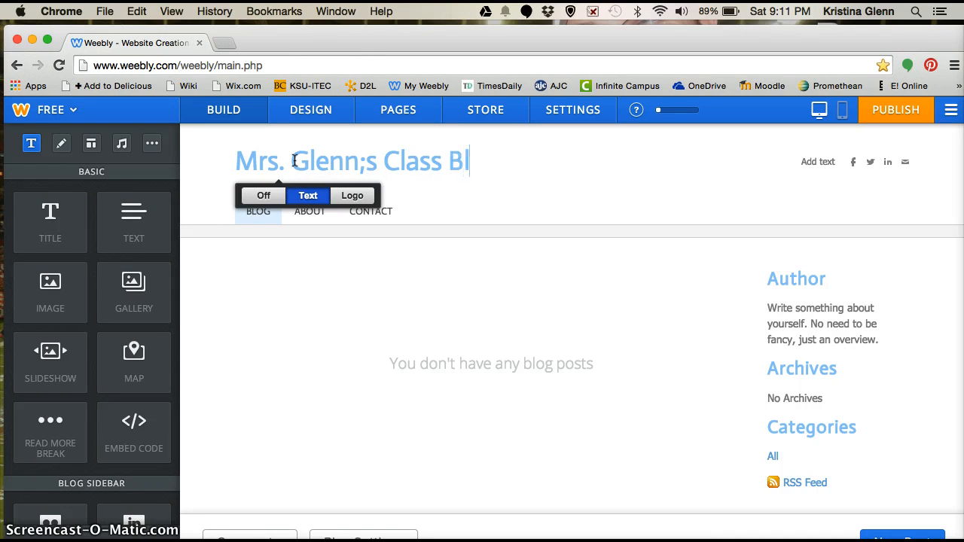
type("og")
left_click(366, 164)
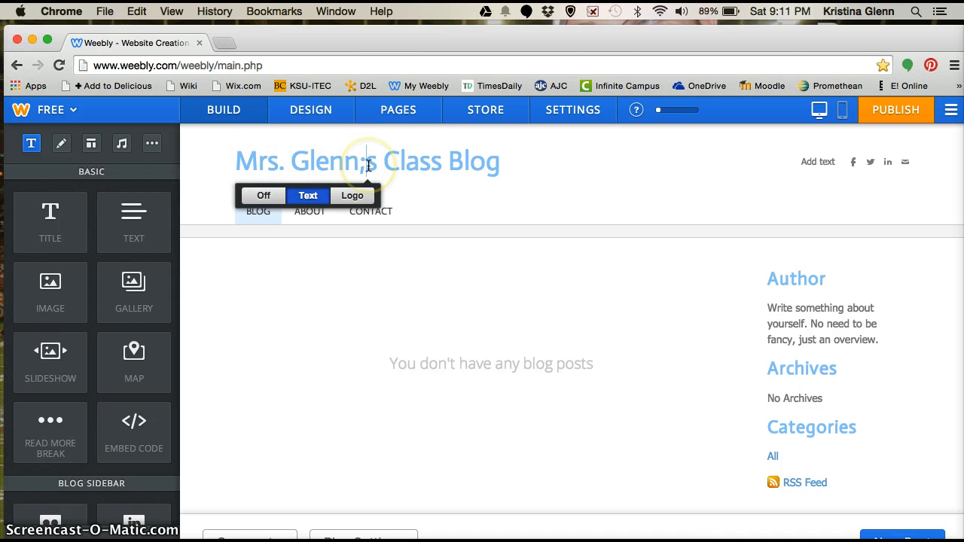
key("BackSpace")
type("'")
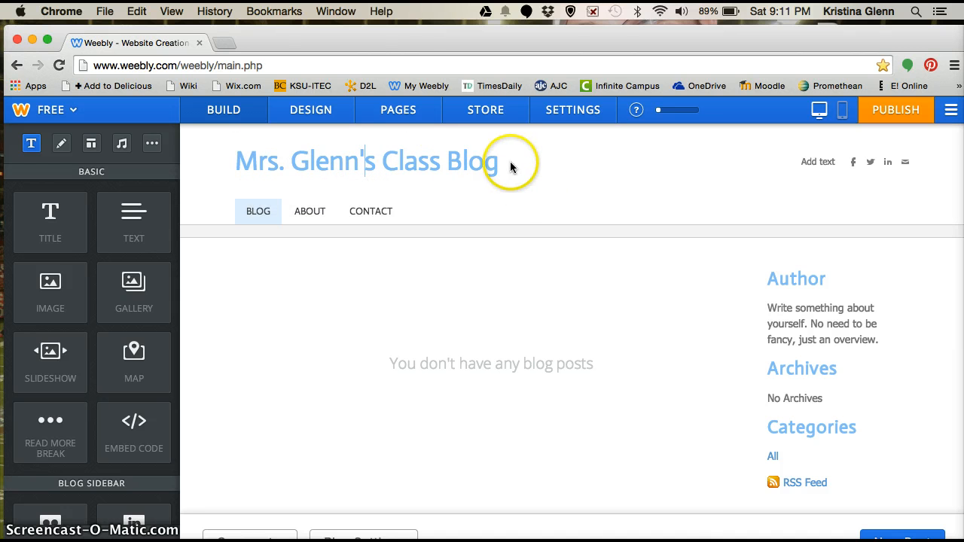
Replace the sidebar's Author heading with the teacher's first name
mouse_move(319, 175)
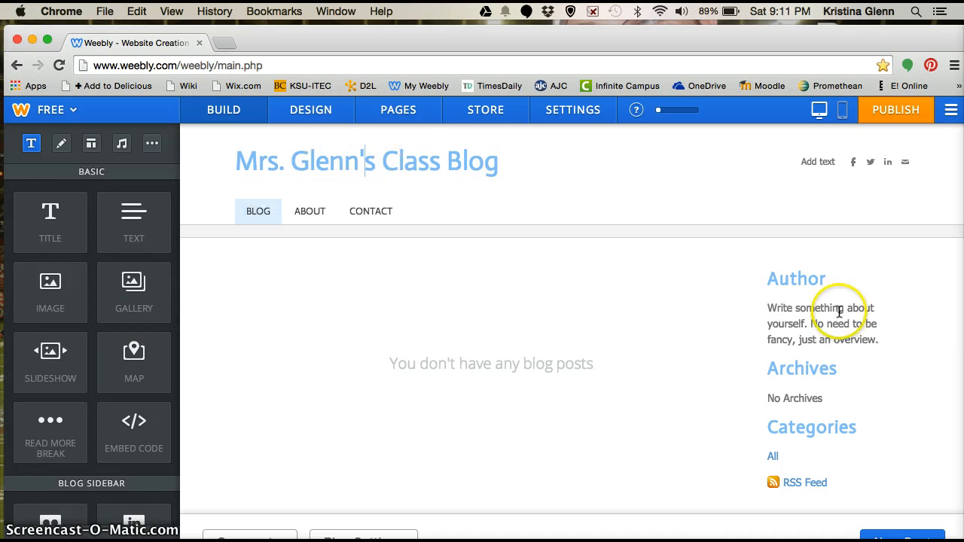
left_click(812, 280)
double_click(812, 281)
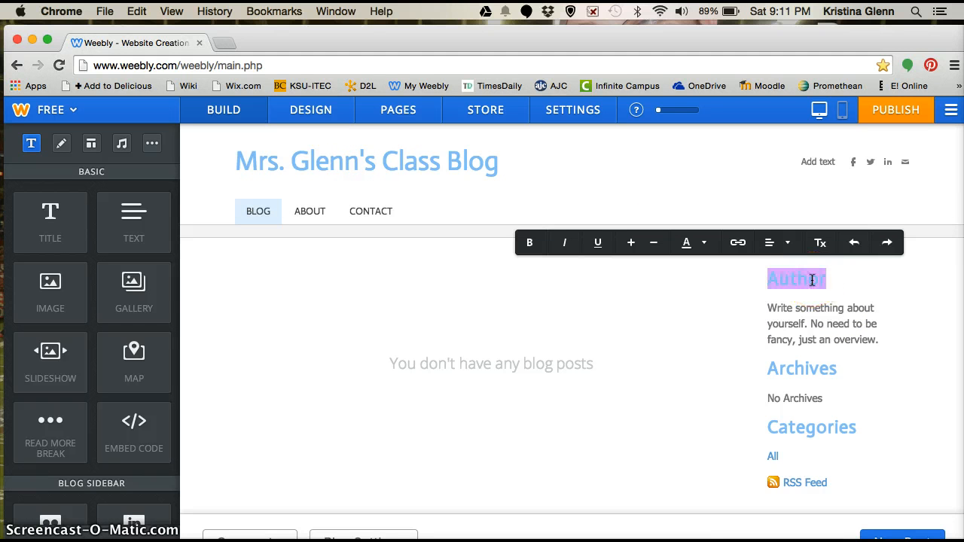
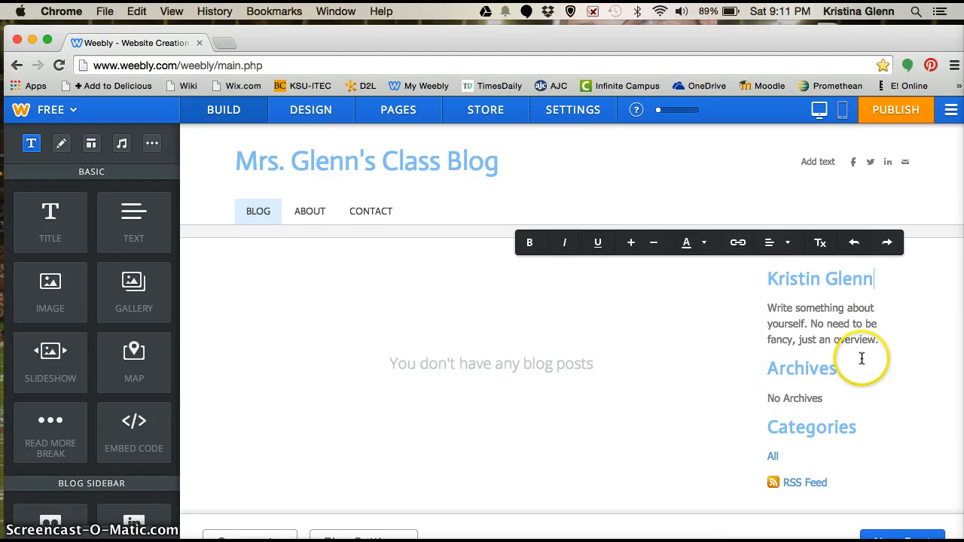
scroll(841, 440, "down", 5)
scroll(842, 439, "up", 3)
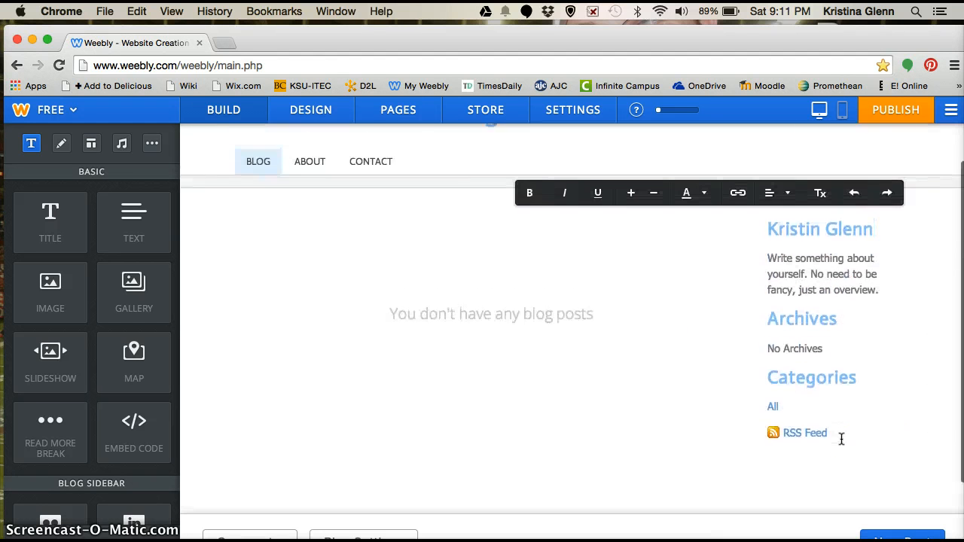
scroll(842, 439, "up", 2)
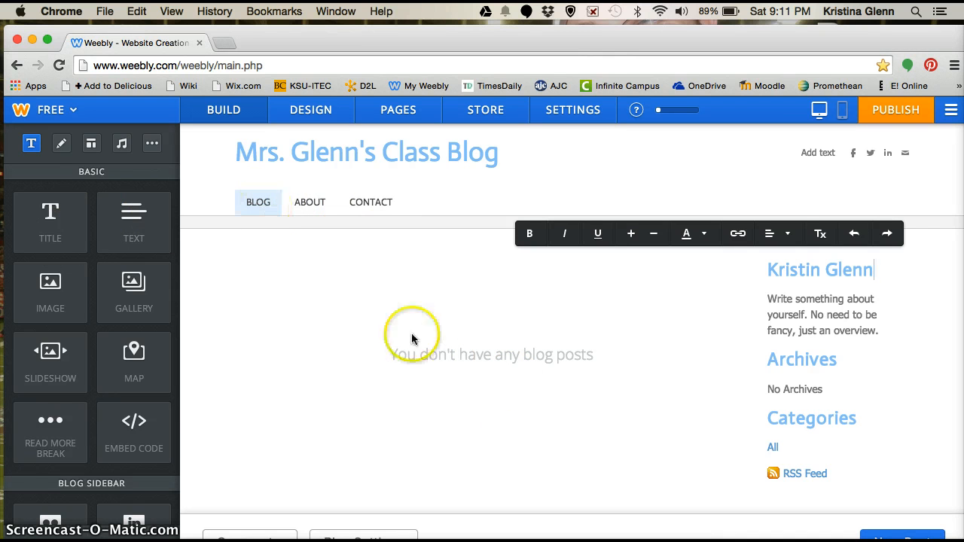
Set the About page's layout to No Header
left_click(315, 209)
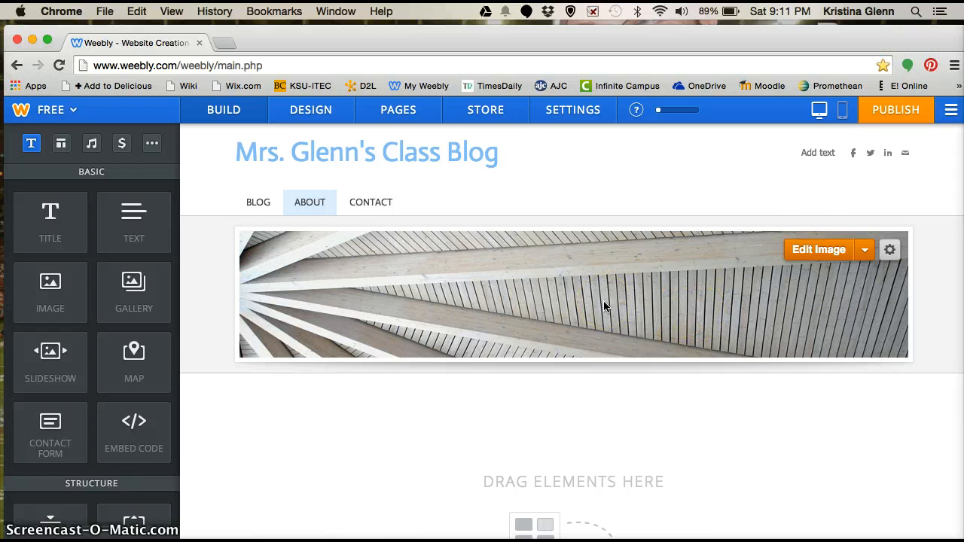
left_click(819, 253)
left_click(890, 253)
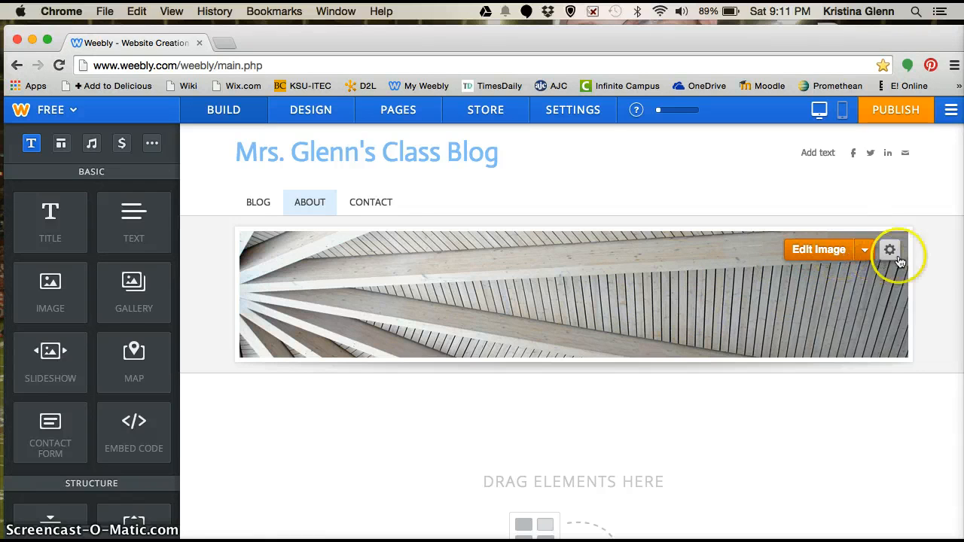
left_click(831, 399)
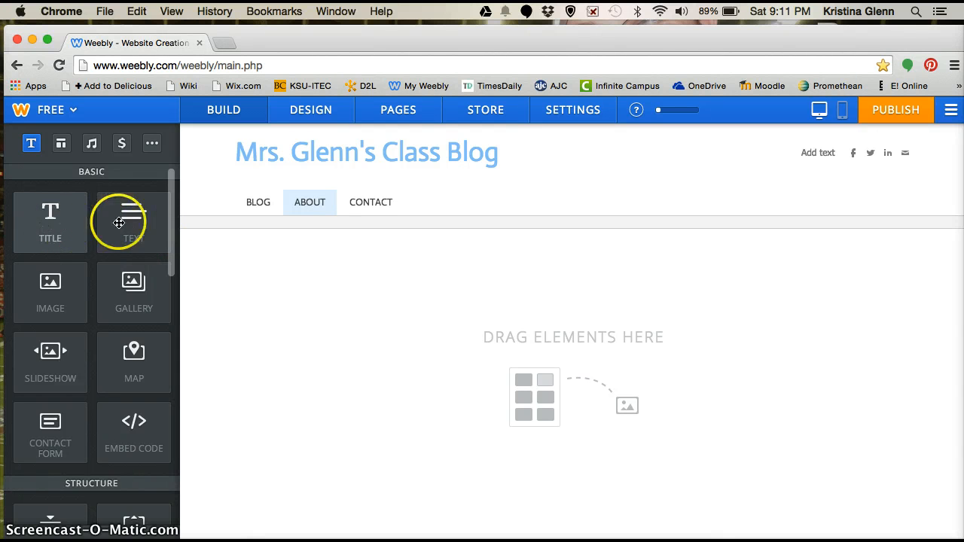
Add a text block reading 'Short biography...' to the About page
left_click_drag(119, 223, 515, 361)
left_click(366, 282)
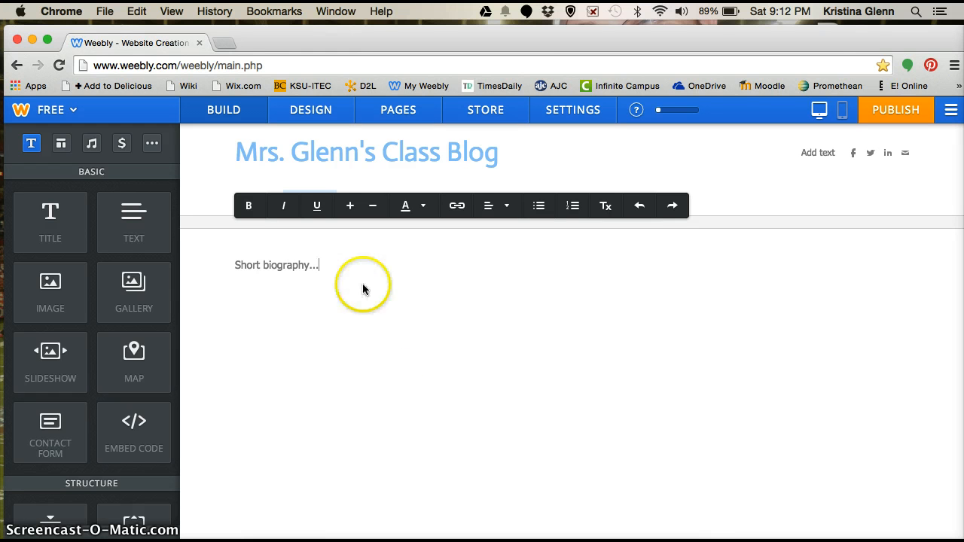
left_click(805, 208)
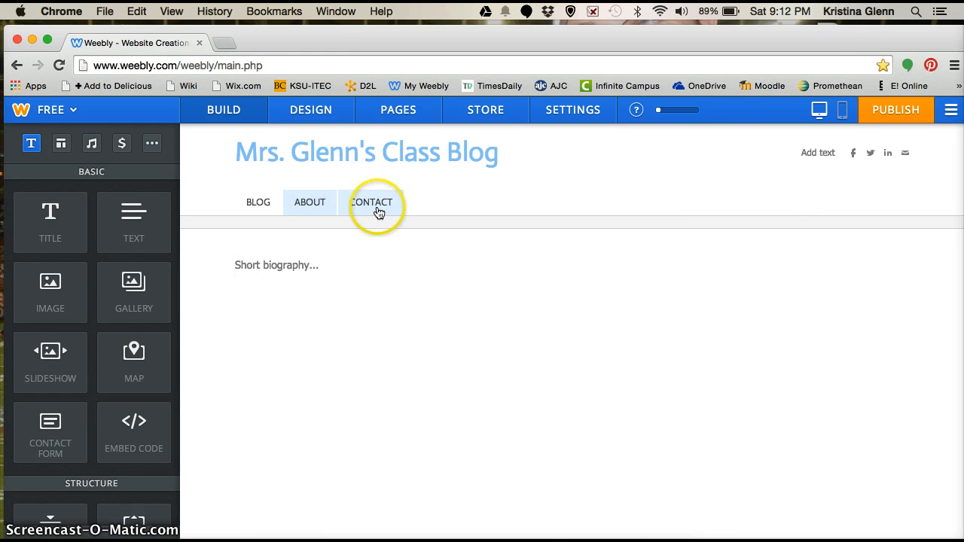
Set the Contact page's layout to No Header
left_click(370, 205)
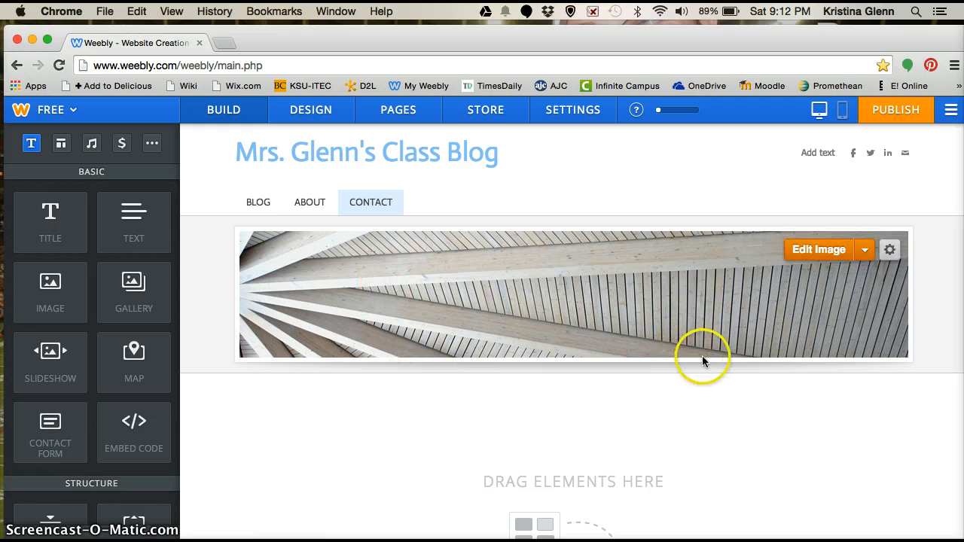
left_click(889, 251)
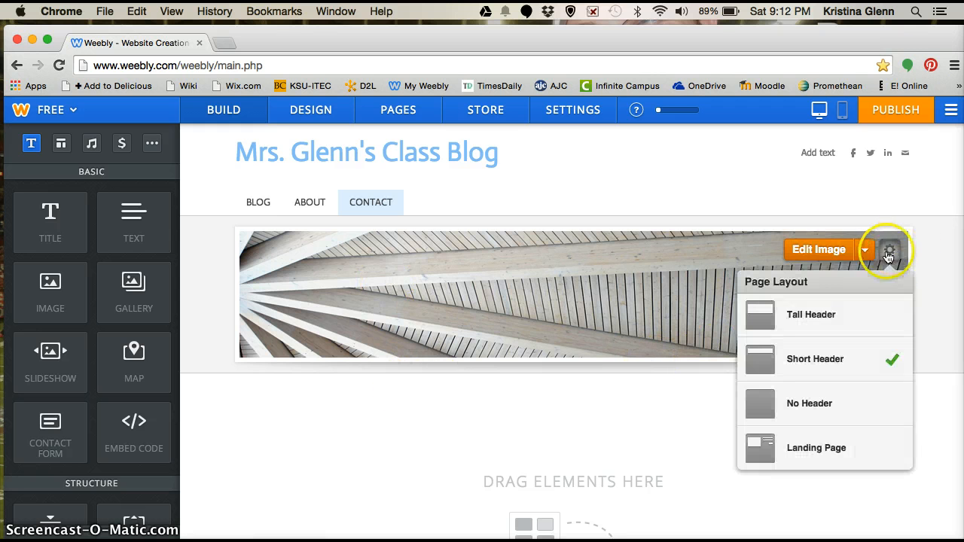
left_click(809, 403)
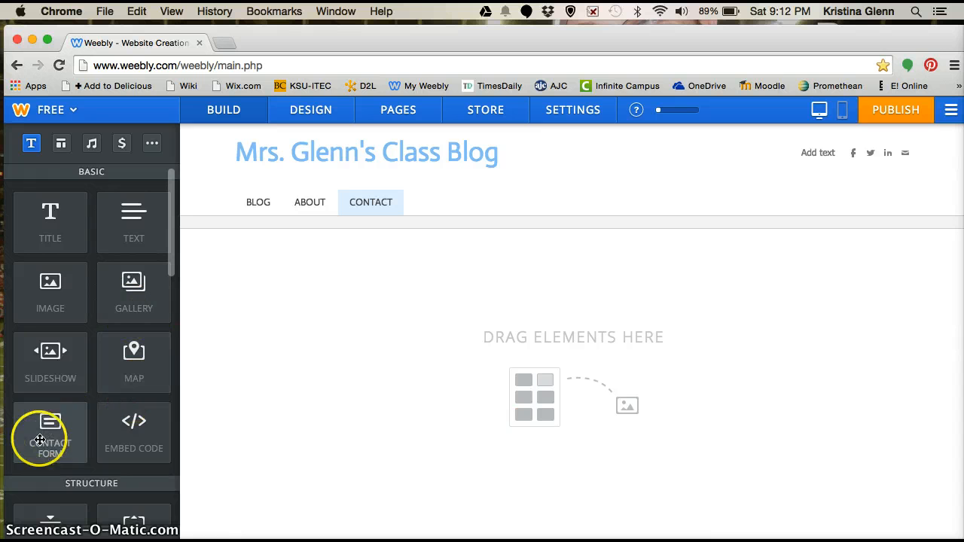
Add a contact form, save it, then delete it, leaving the Contact page empty
left_click_drag(49, 434, 609, 372)
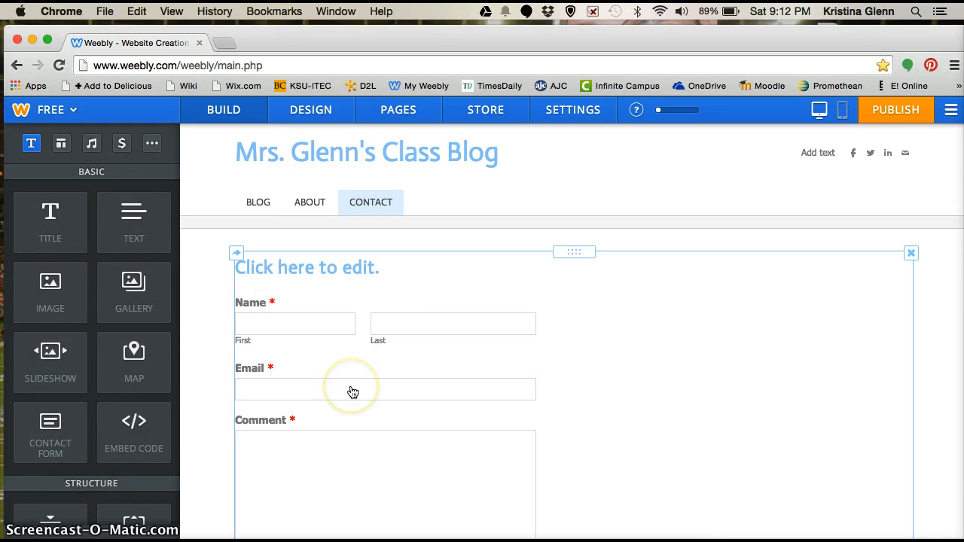
scroll(351, 391, "down", 3)
scroll(290, 294, "up", 2)
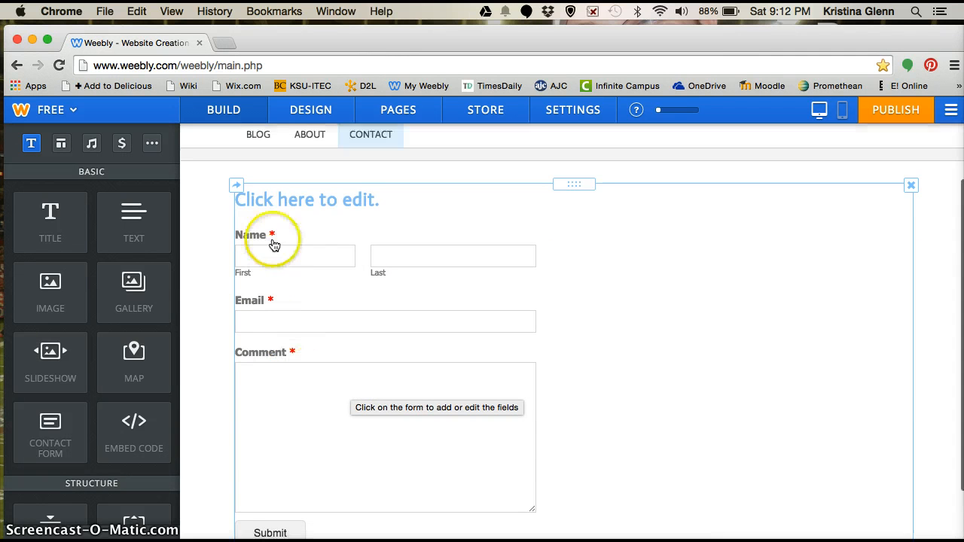
left_click(266, 238)
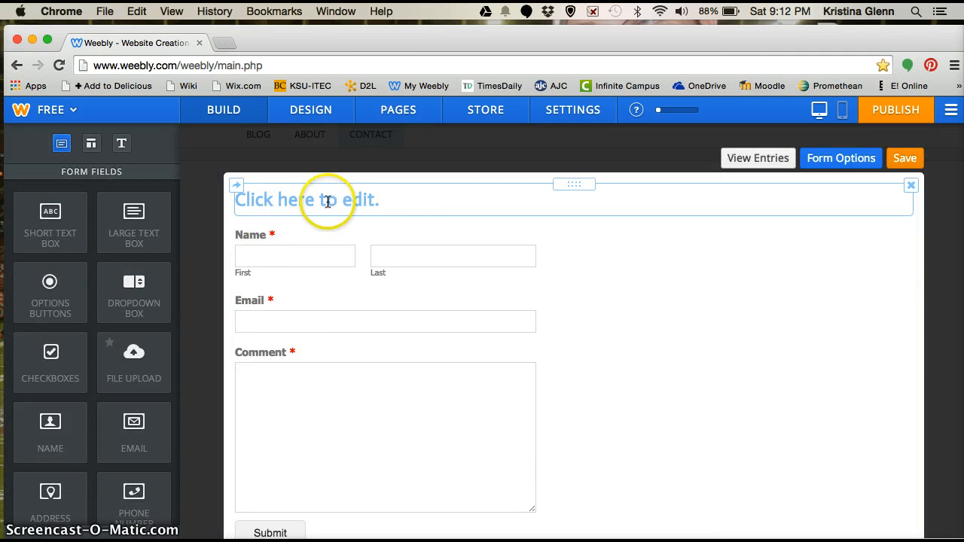
left_click(908, 160)
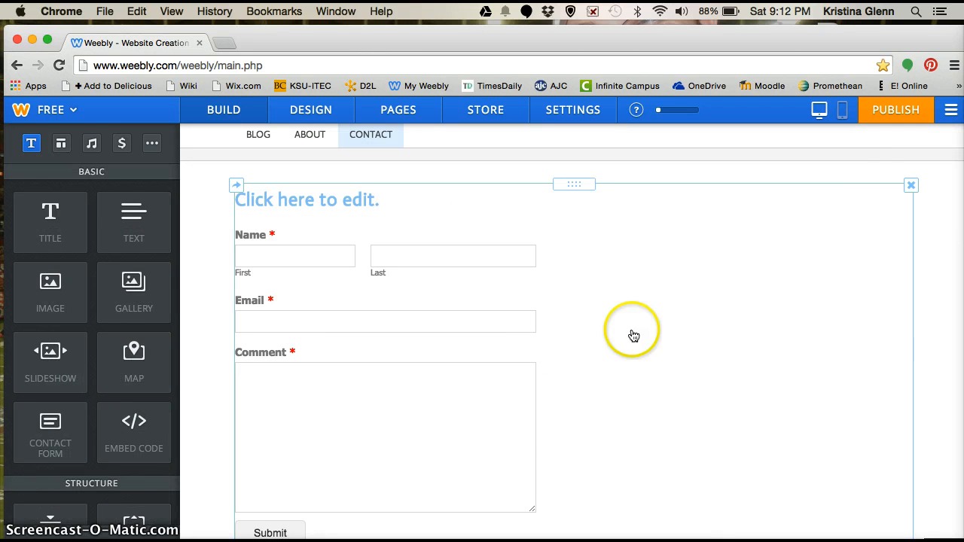
left_click(913, 189)
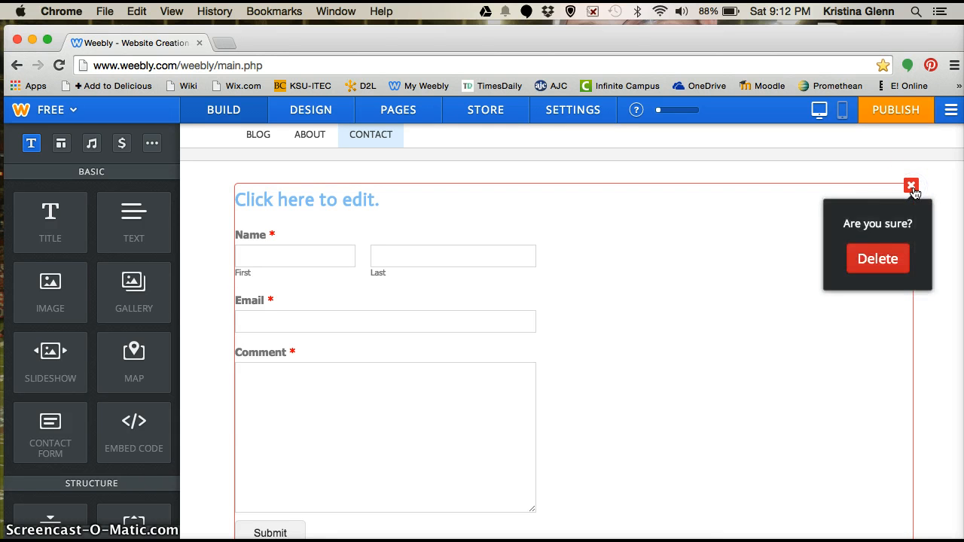
left_click(880, 264)
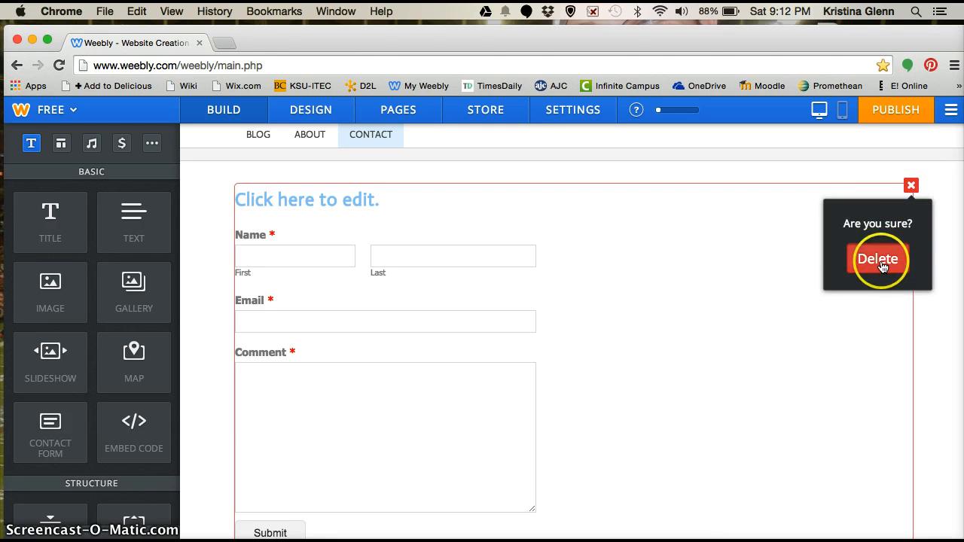
left_click(889, 258)
left_click(598, 202)
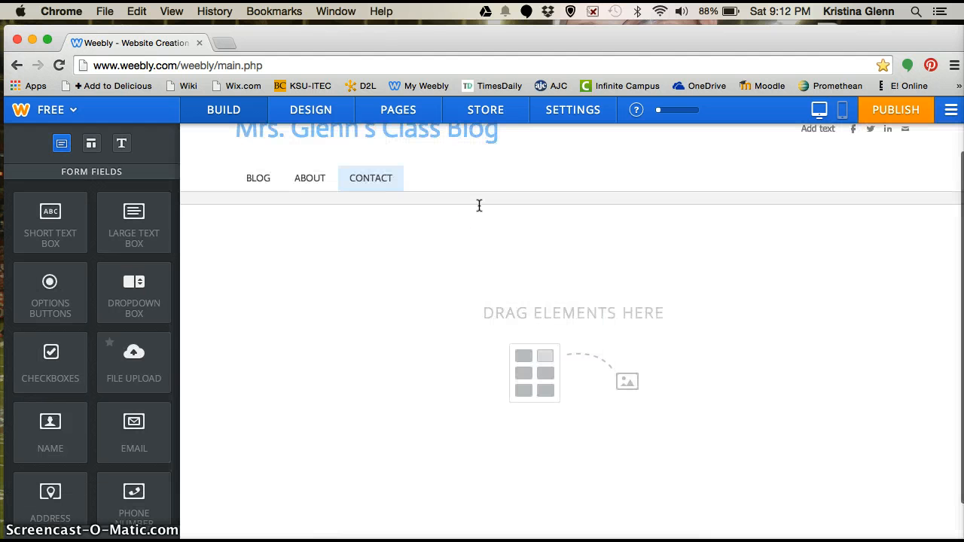
scroll(228, 156, "up", 1)
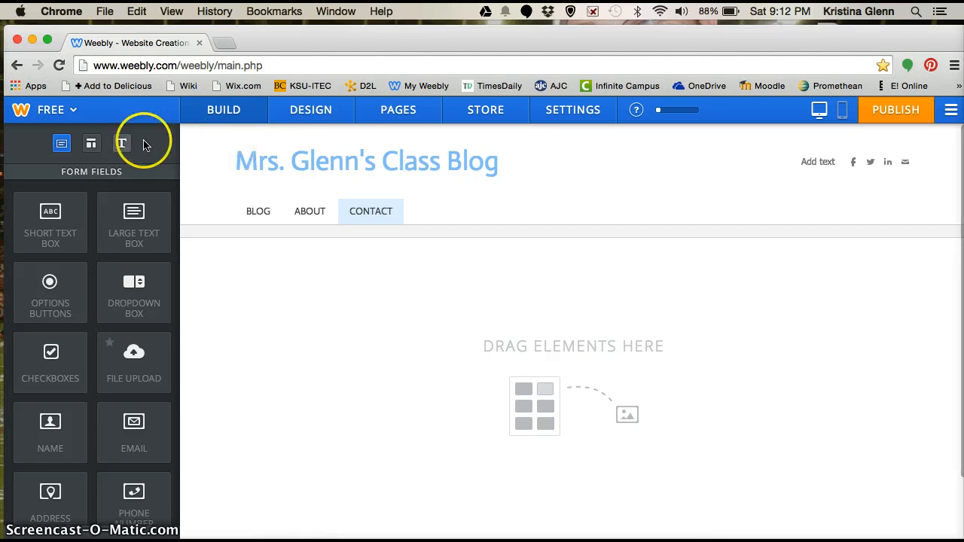
left_click(309, 113)
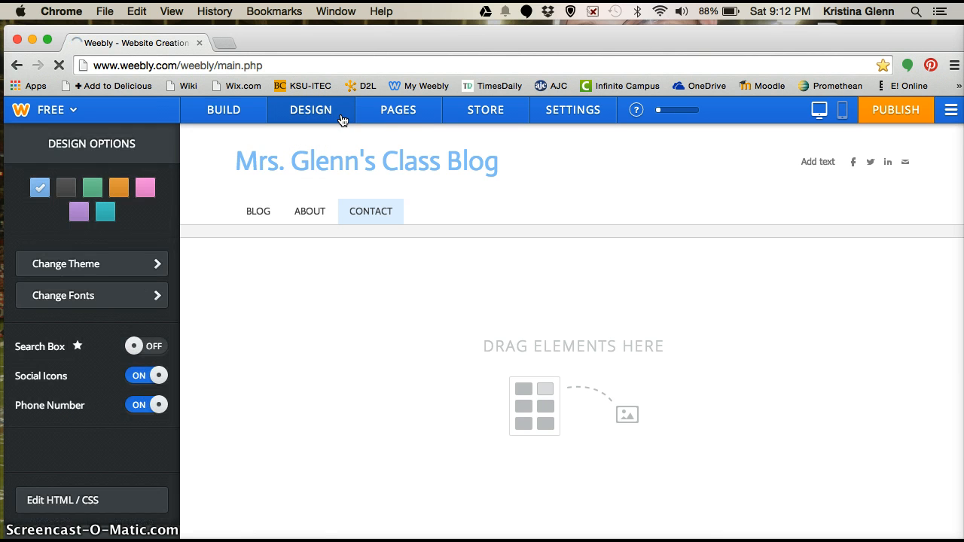
Bring up the Pages manager listing Blog, About and Contact
left_click(382, 172)
left_click(428, 123)
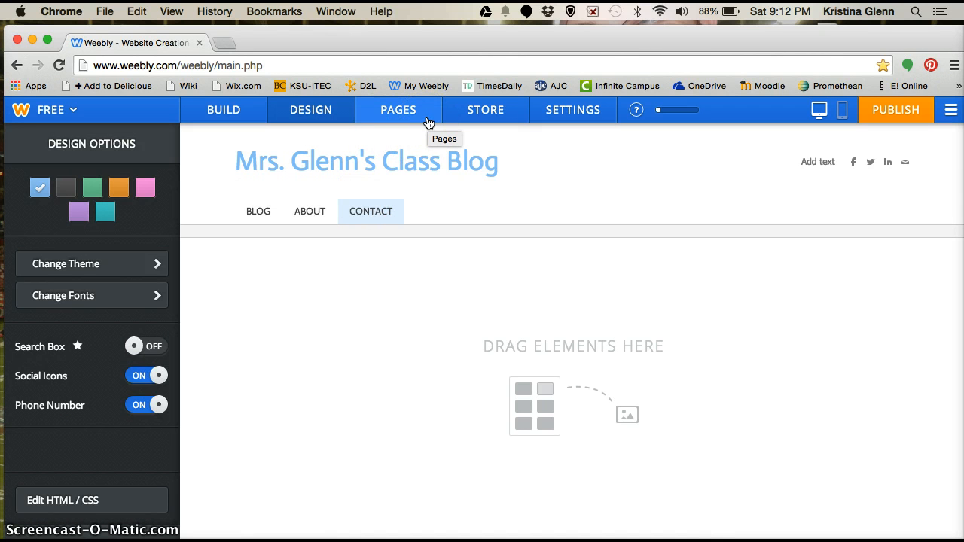
left_click(428, 123)
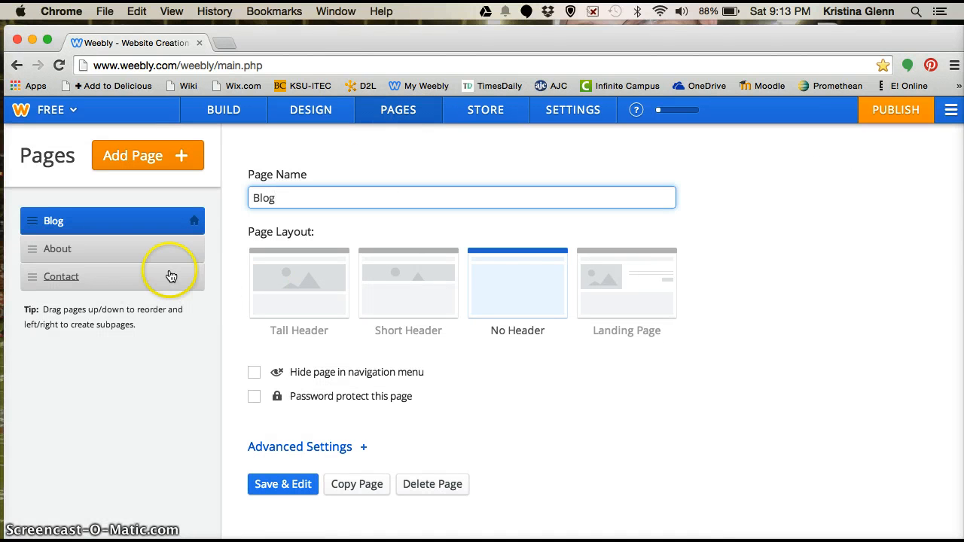
Delete the Contact page so only Blog and About remain
left_click(101, 284)
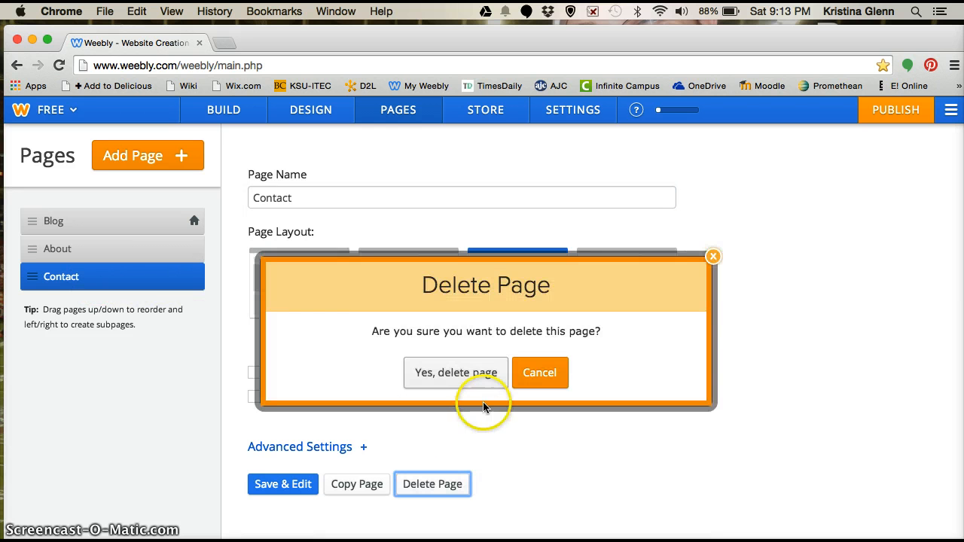
left_click(453, 372)
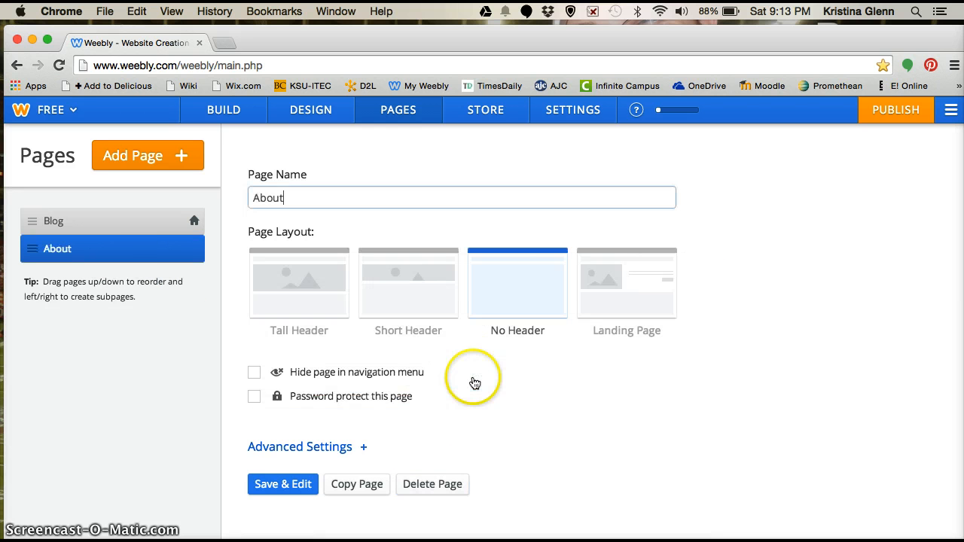
left_click(128, 223)
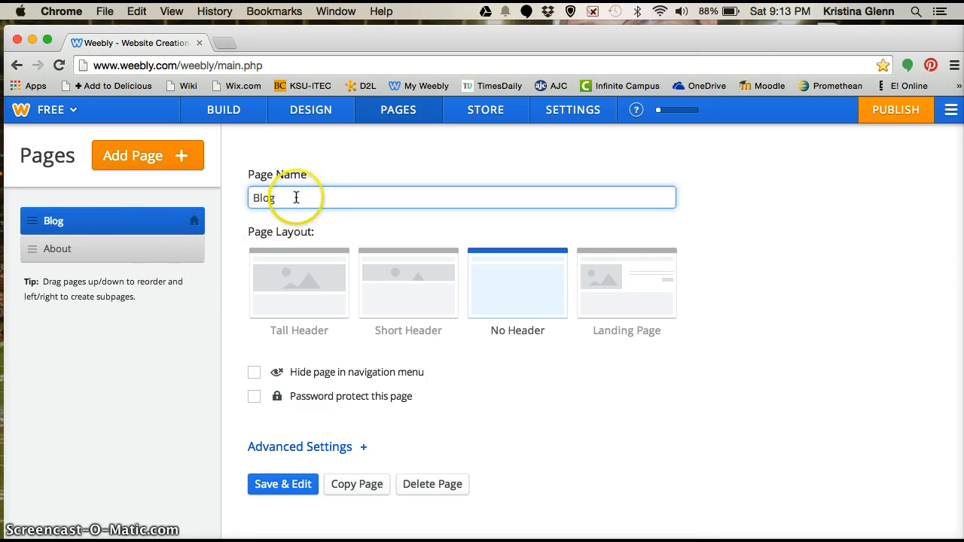
left_click(128, 261)
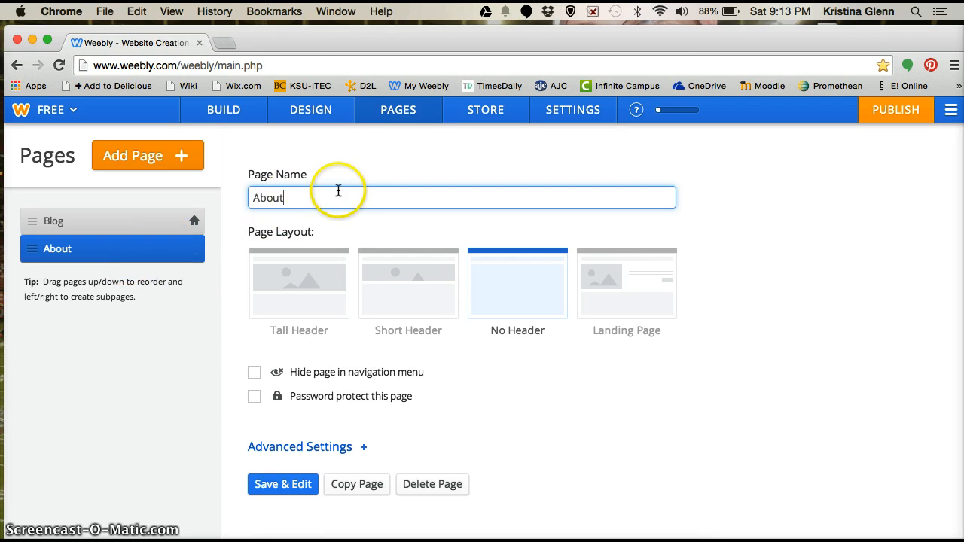
left_click(329, 119)
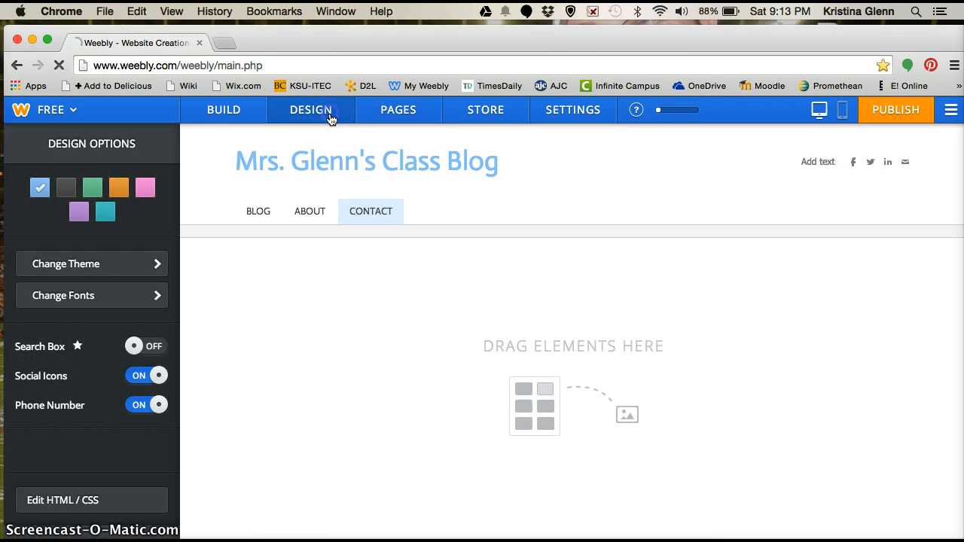
Try Advent Pro for the Site Title font, then settle on Default at size 36
left_click(138, 303)
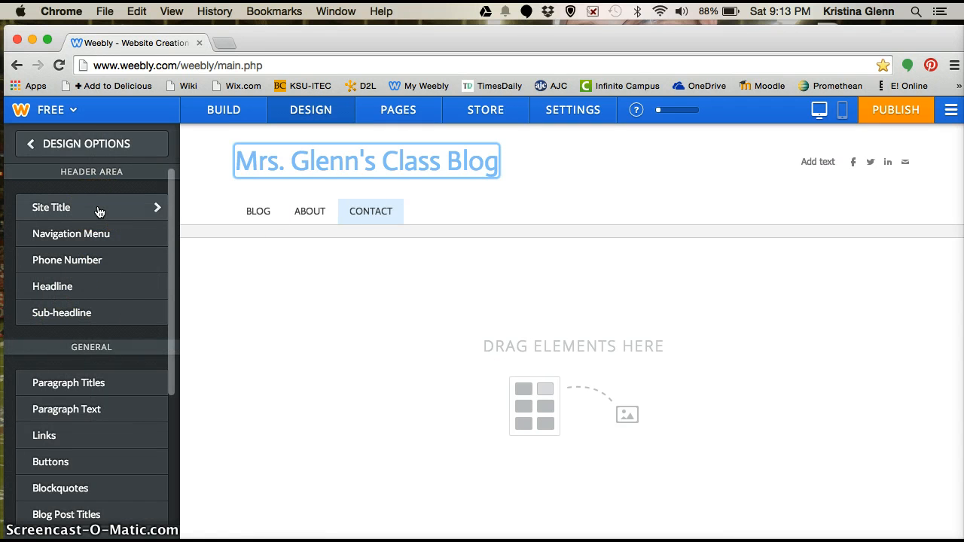
left_click(215, 192)
left_click(118, 209)
left_click(117, 214)
left_click(141, 212)
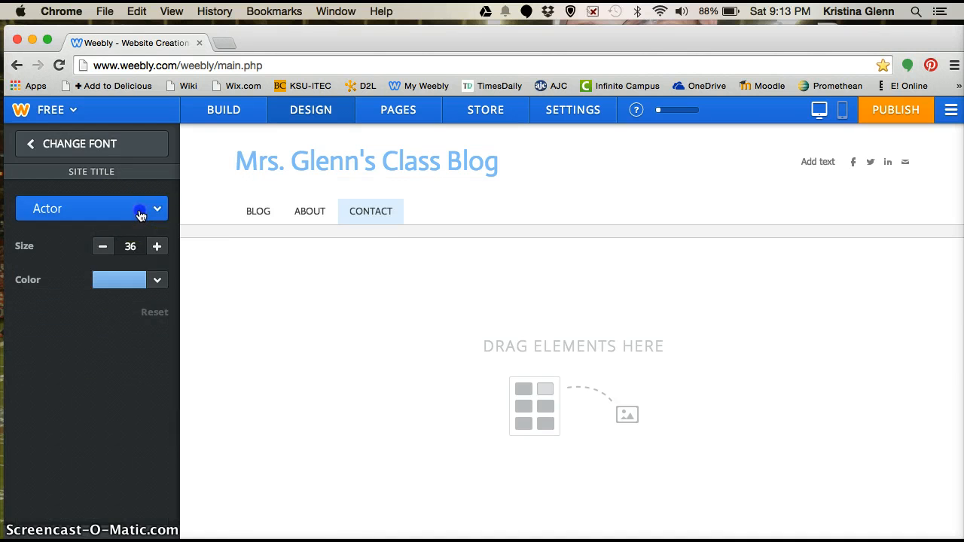
left_click(131, 315)
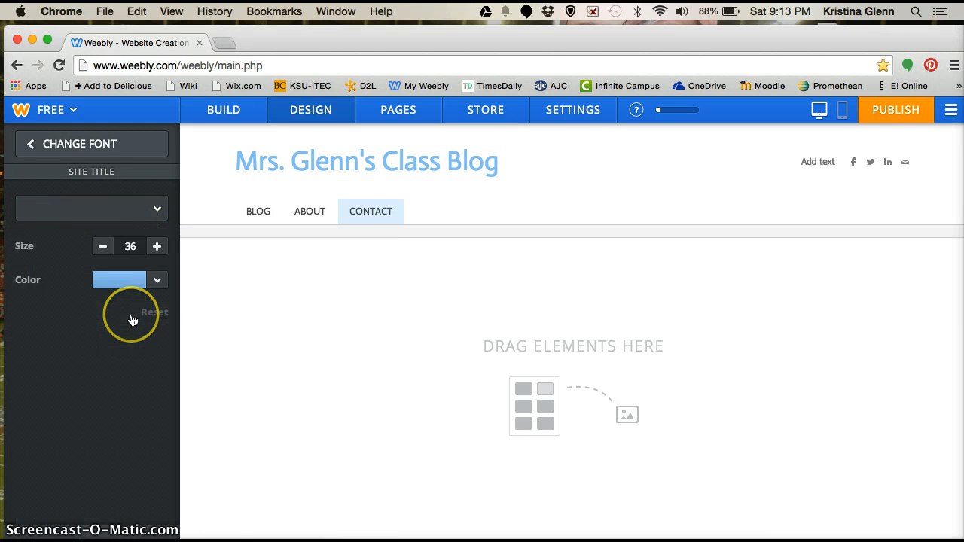
left_click(127, 219)
left_click(89, 249)
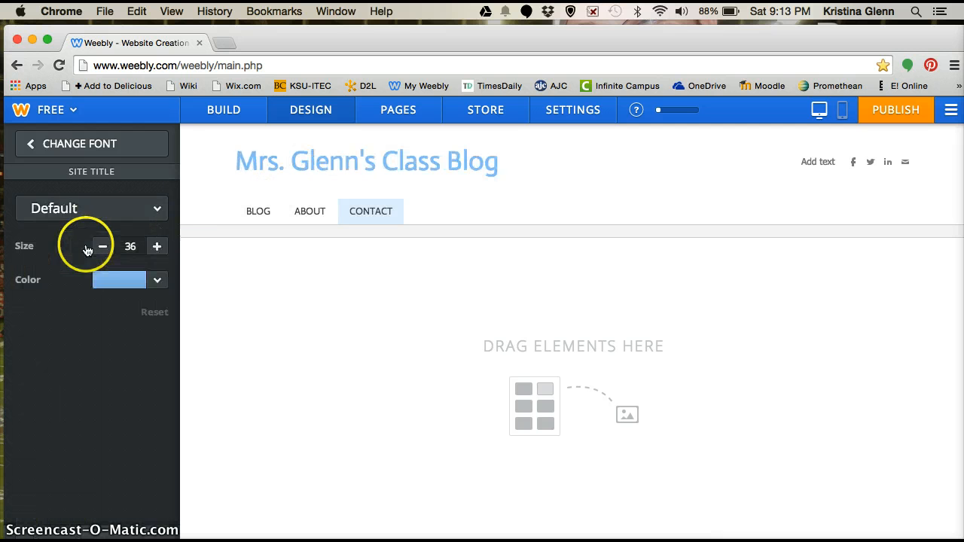
left_click(91, 145)
left_click(92, 146)
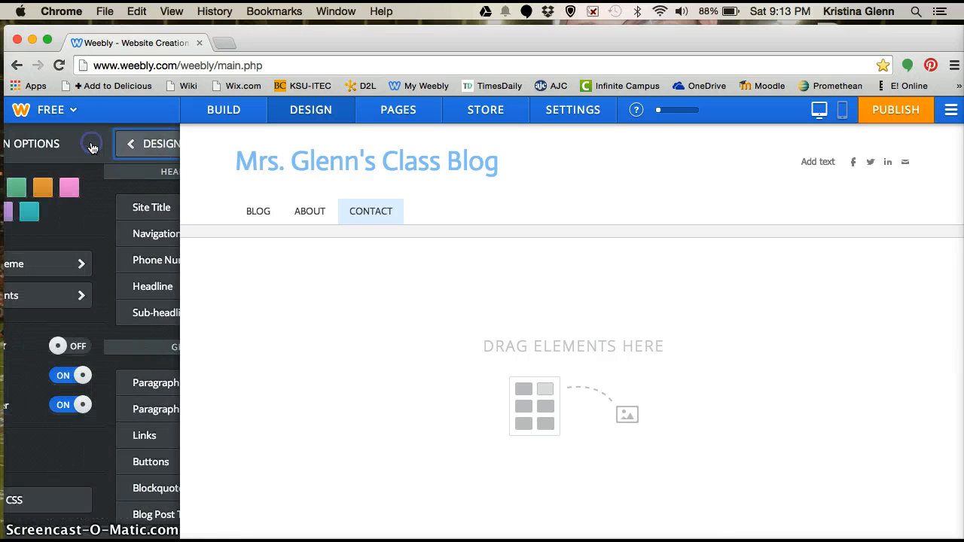
left_click(223, 109)
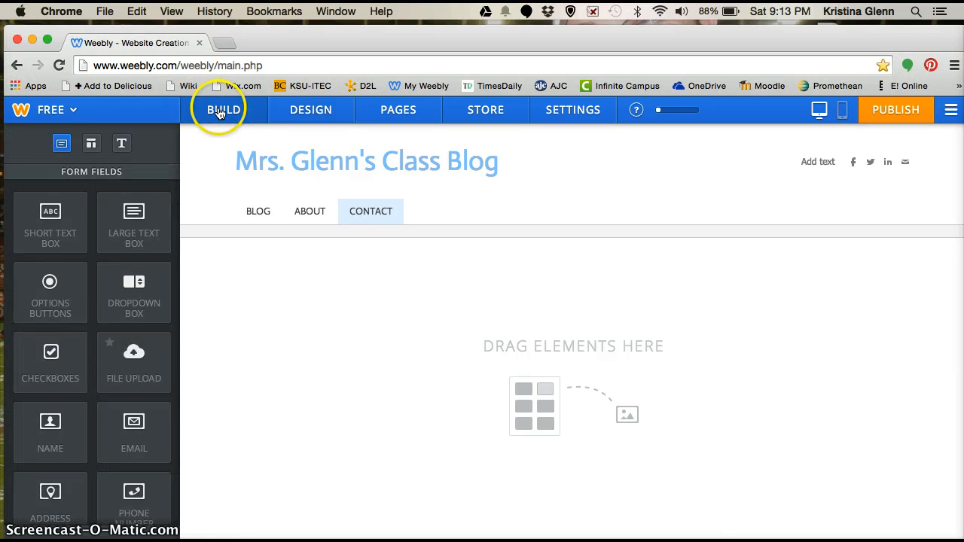
On the Blog page, start a new post and title it 'Welcome!'
left_click(259, 213)
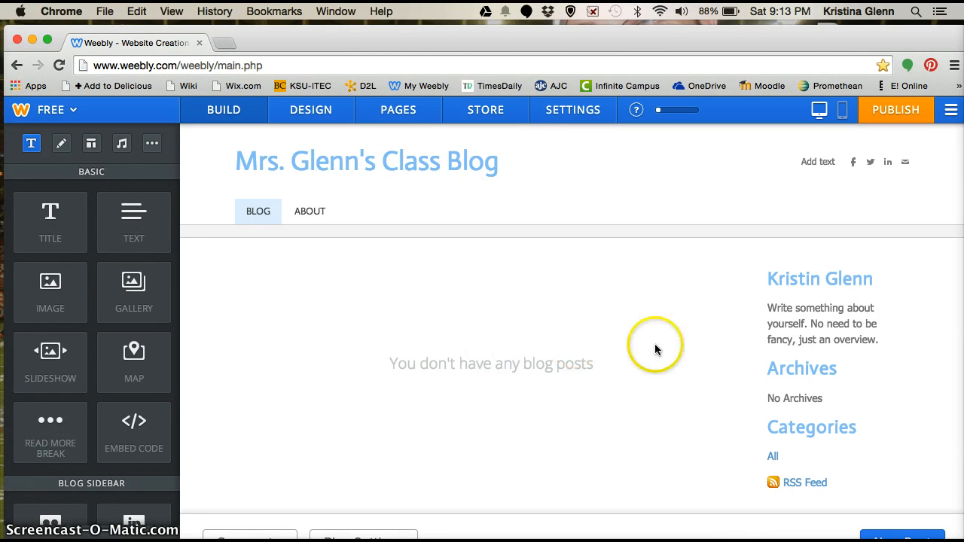
scroll(852, 488, "down", 2)
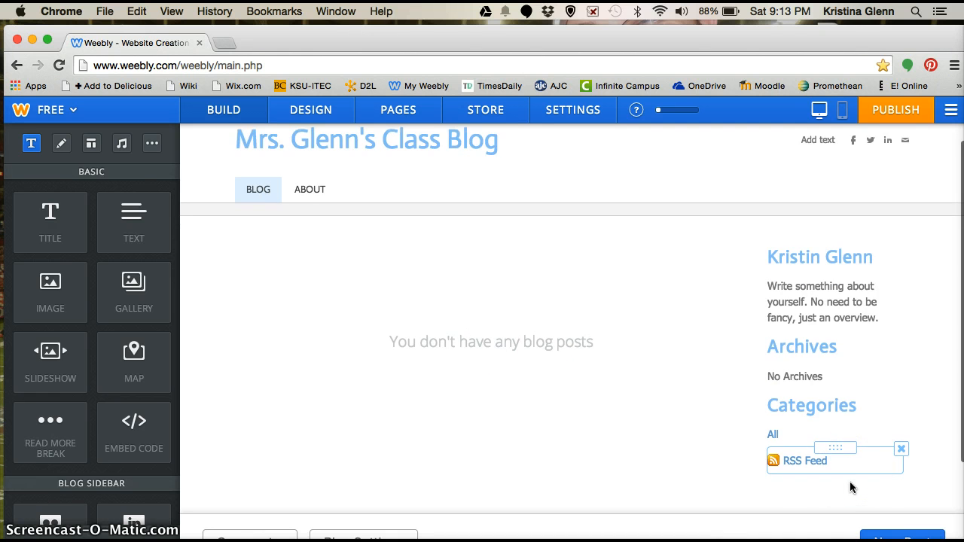
left_click(915, 536)
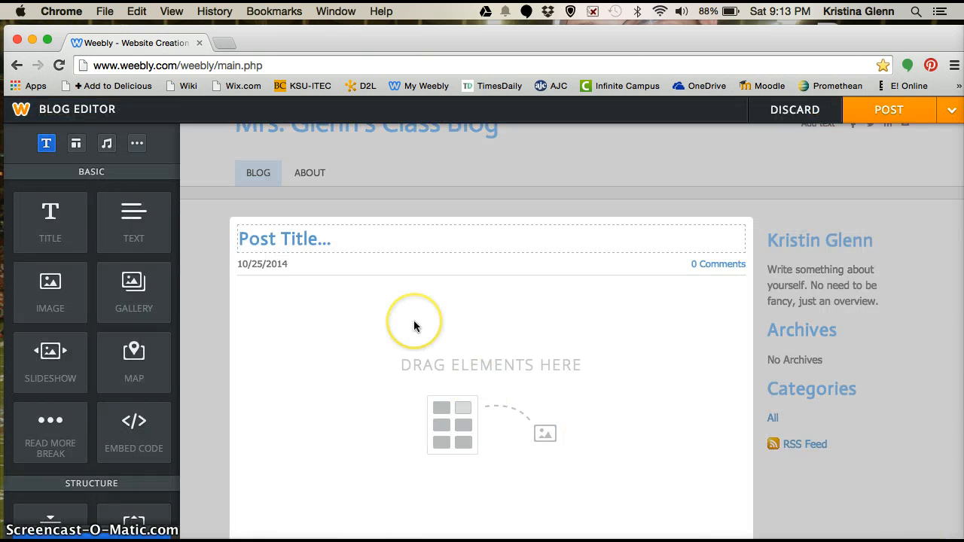
left_click(394, 238)
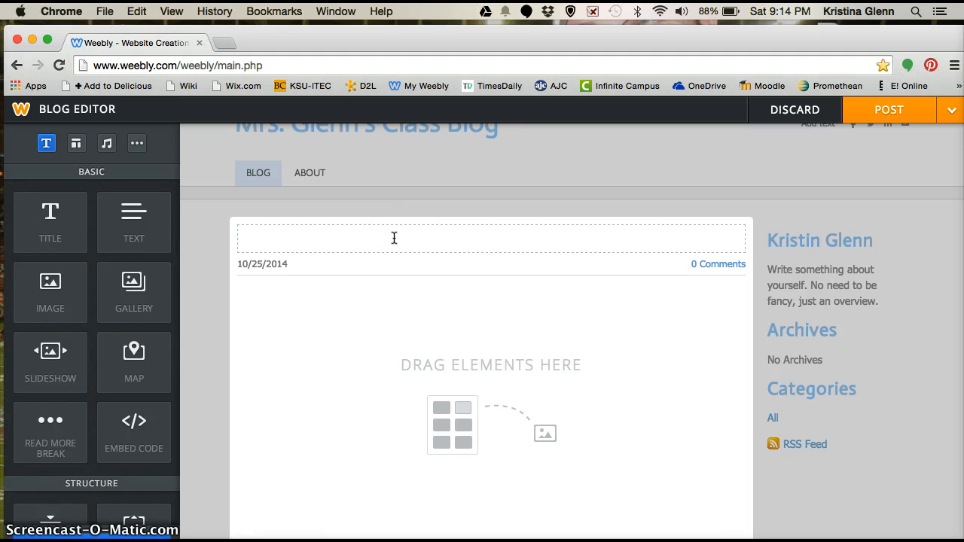
type("Welcome!")
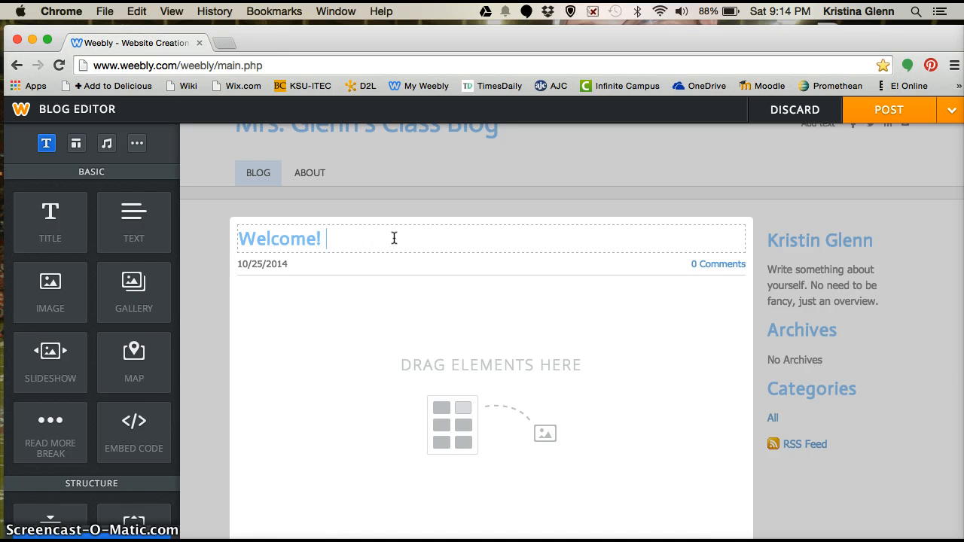
Add an empty text block to the body of the 'Welcome!' post
left_click(510, 384)
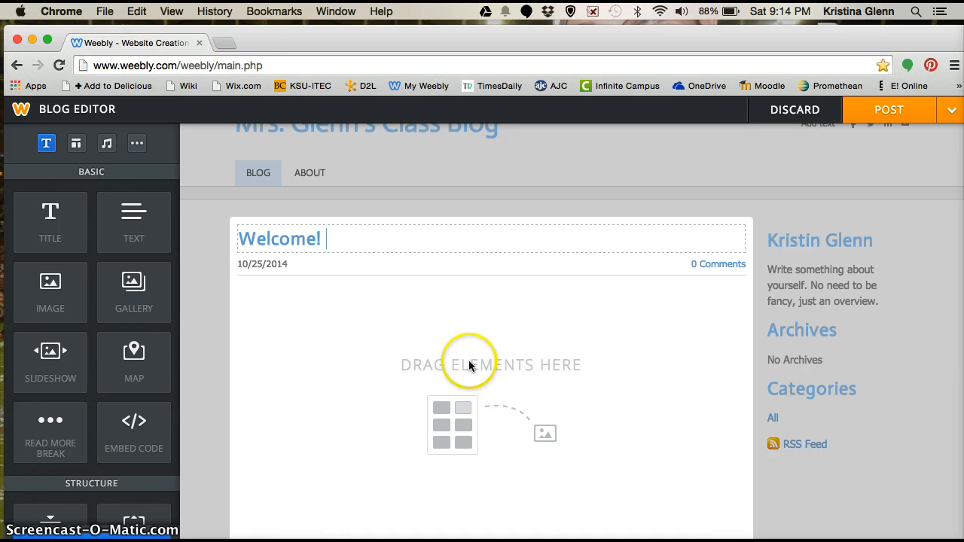
left_click(510, 431)
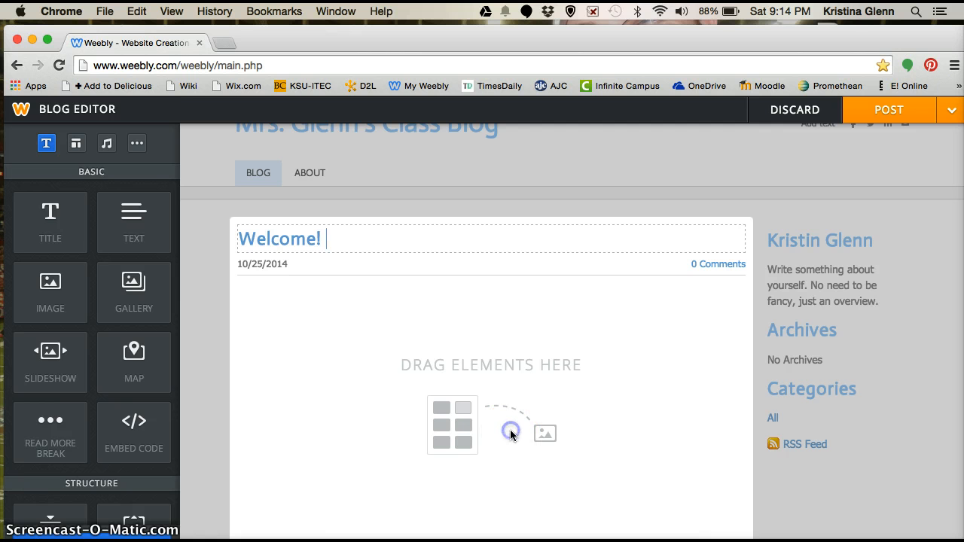
left_click_drag(133, 223, 520, 374)
left_click(352, 338)
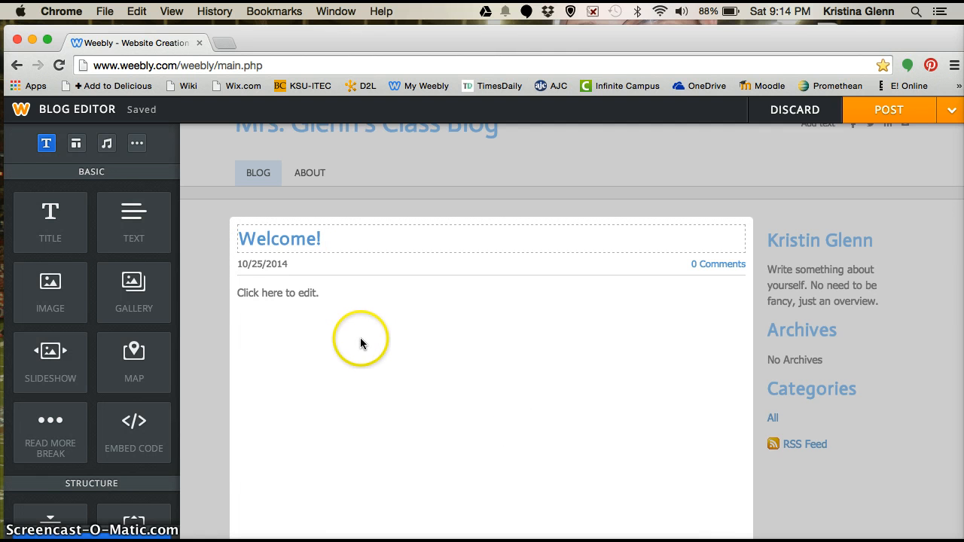
left_click(312, 292)
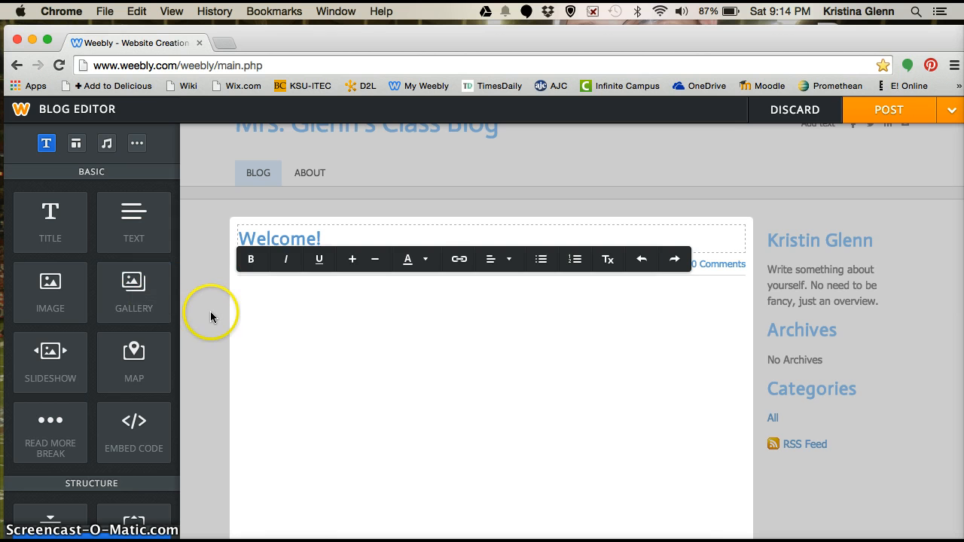
left_click(213, 338)
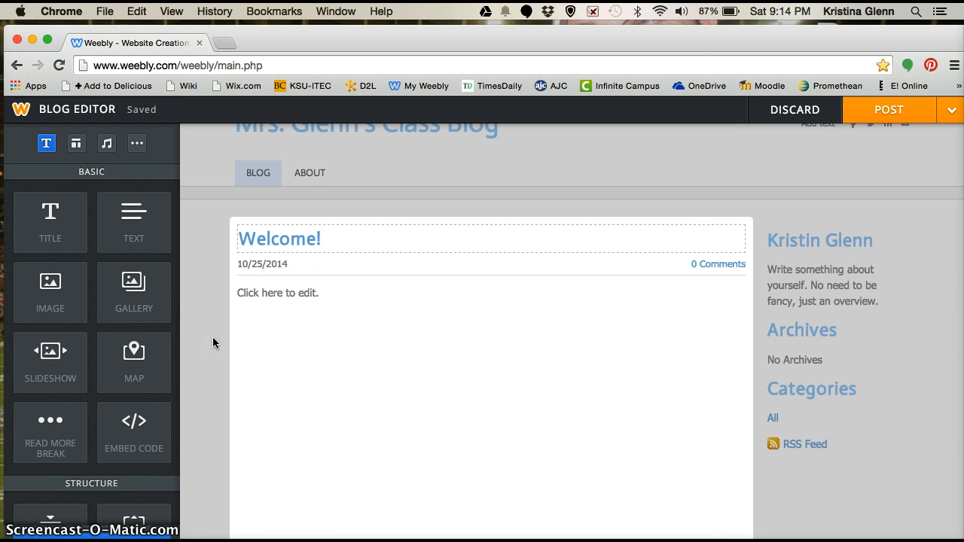
scroll(212, 338, "up", 1)
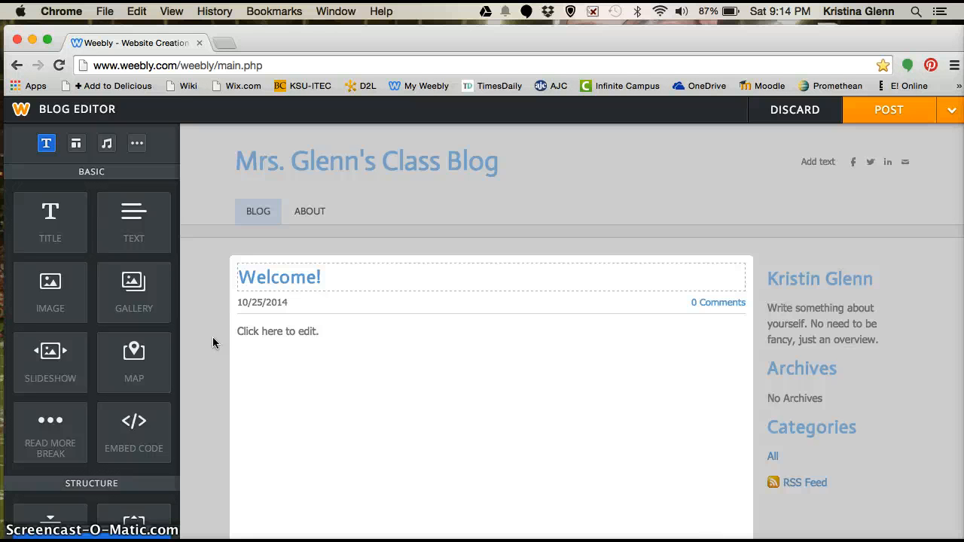
scroll(214, 400, "down", 1)
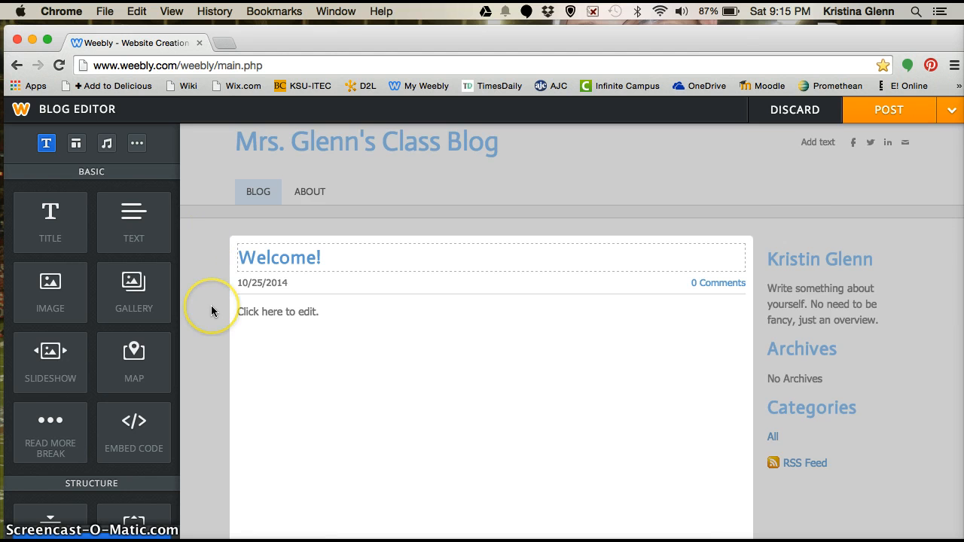
scroll(212, 310, "down", 3)
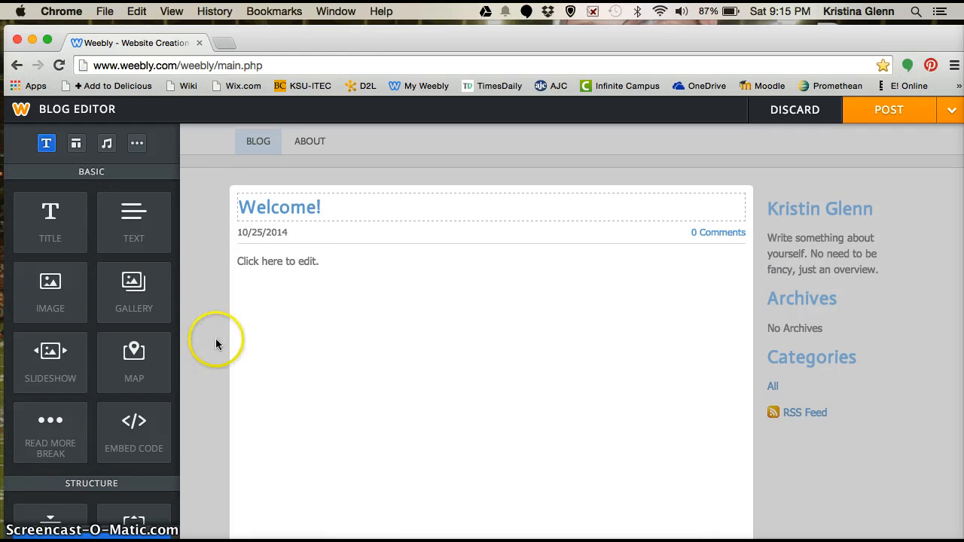
scroll(215, 338, "up", 3)
scroll(216, 338, "down", 3)
scroll(526, 218, "up", 3)
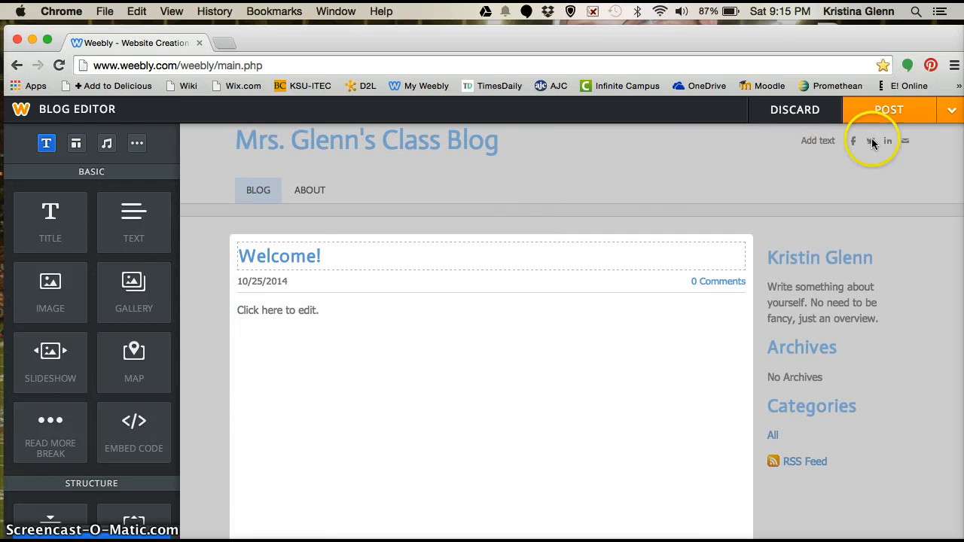
Post the 'Welcome!' entry, dismiss the Blog Post Added notice, and return to the site editor
left_click(888, 114)
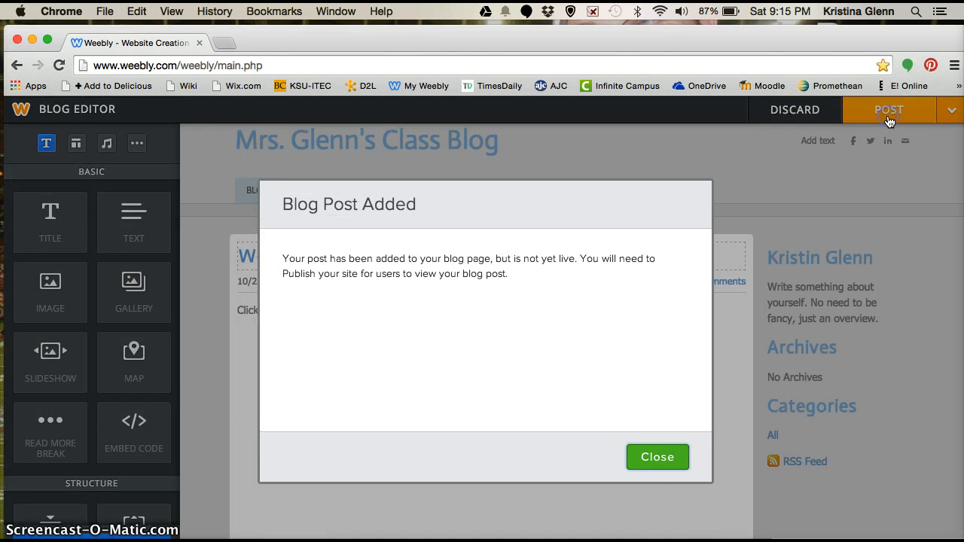
left_click(654, 465)
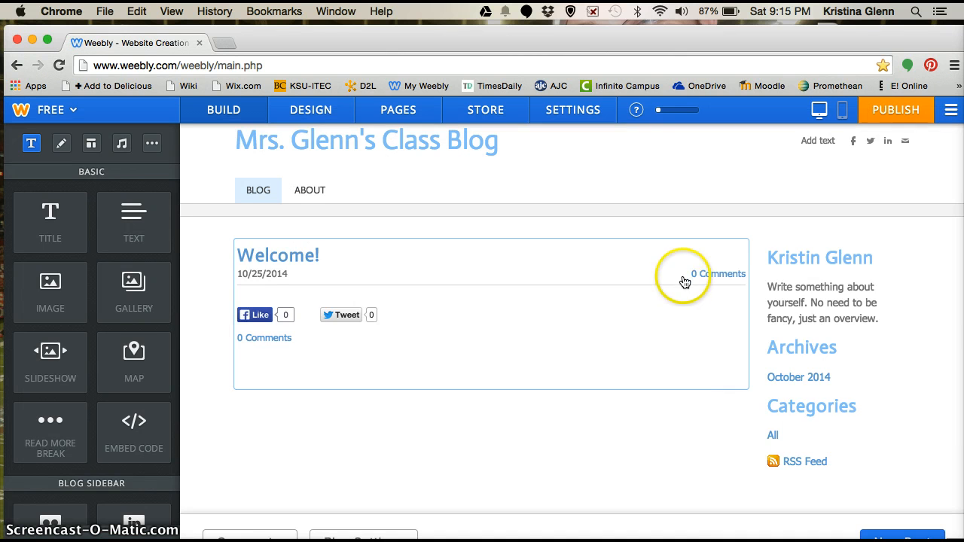
scroll(685, 280, "up", 1)
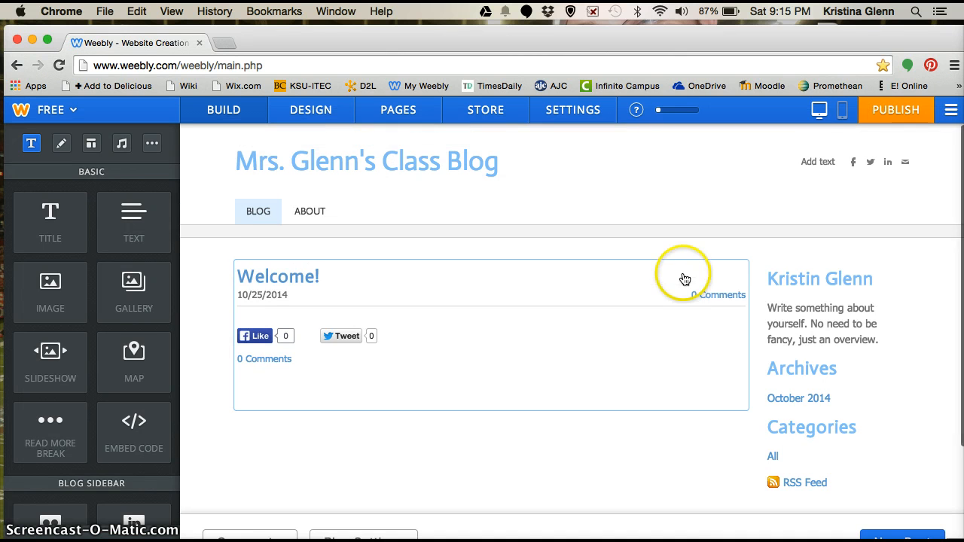
Publish the site to the free arborstation.weebly.com subdomain as an Education website
left_click(908, 112)
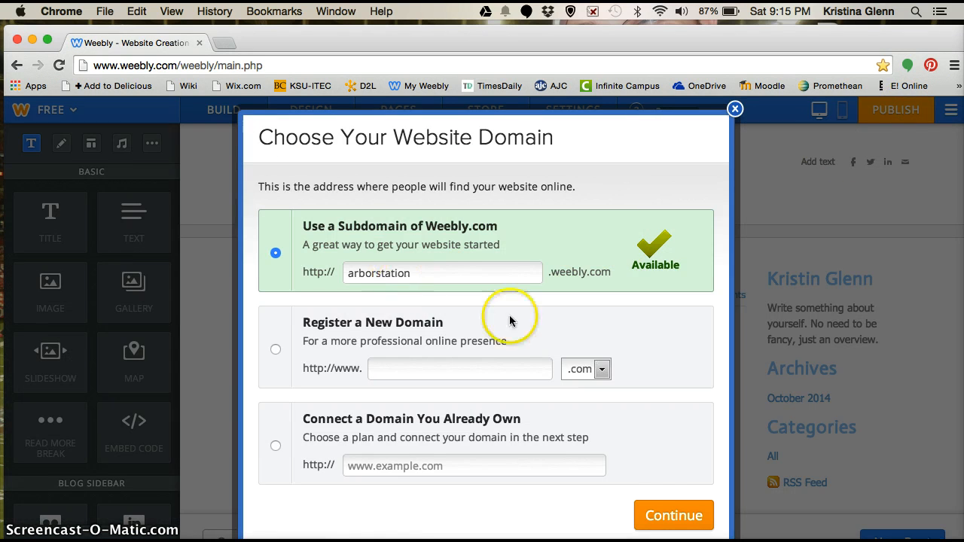
left_click(674, 517)
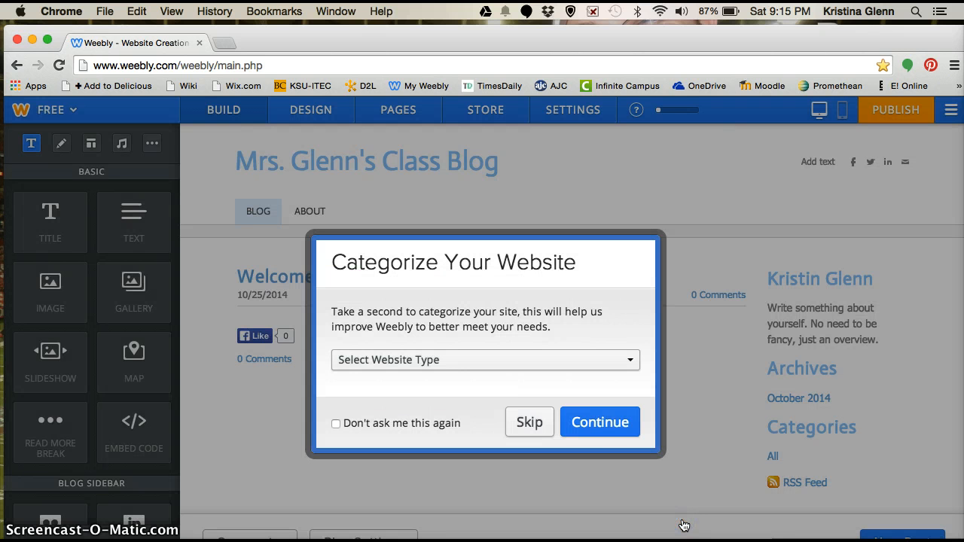
left_click(583, 365)
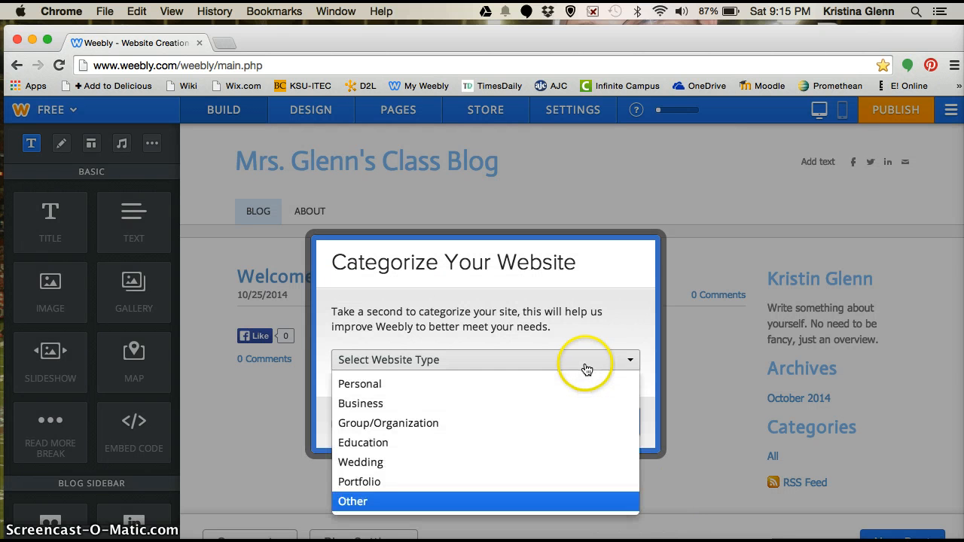
left_click(377, 444)
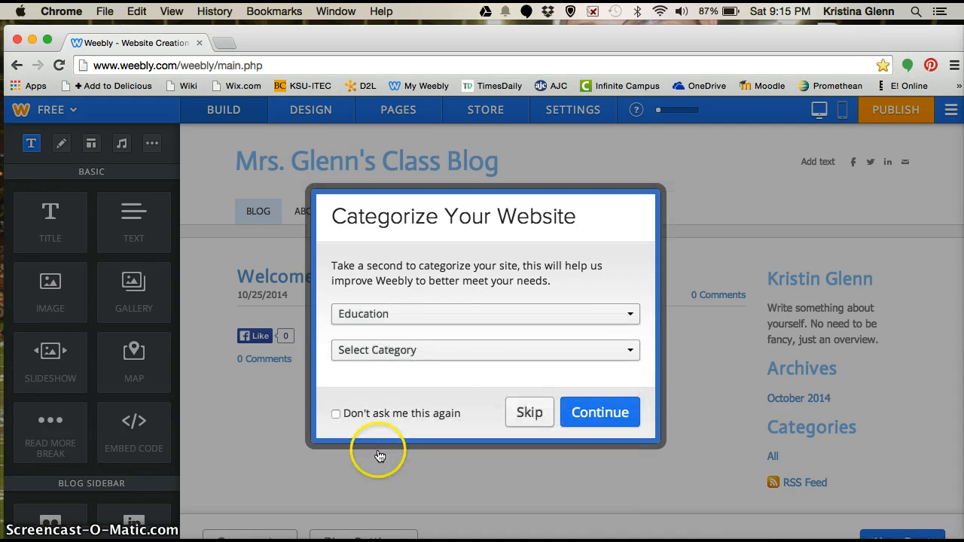
left_click(602, 423)
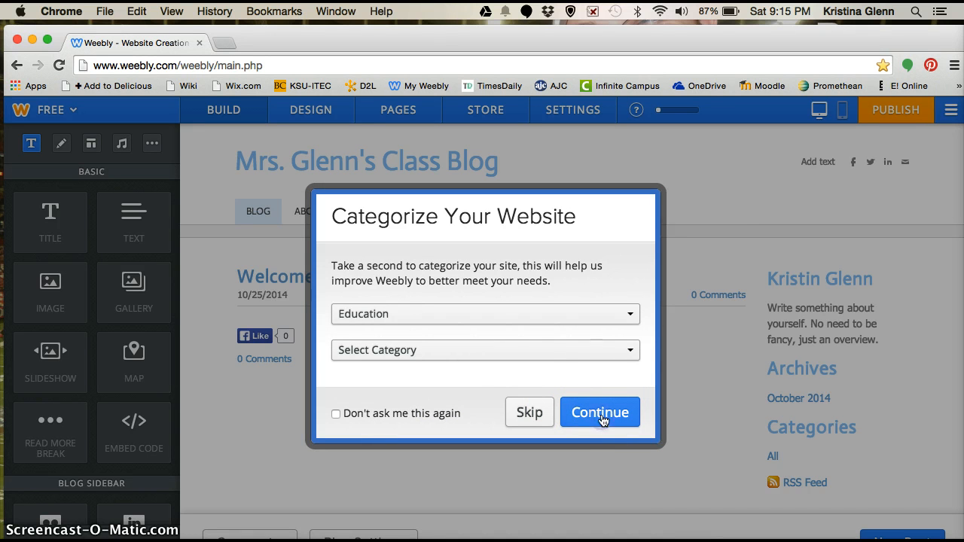
Set the site category to Teacher, finish publishing, and close the Website Published confirmation
left_click(605, 360)
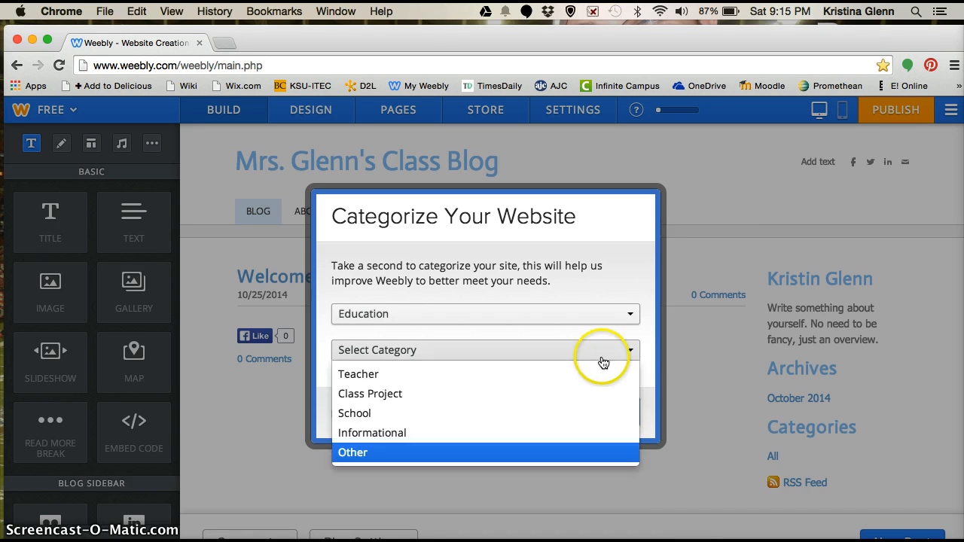
left_click(404, 376)
left_click(602, 417)
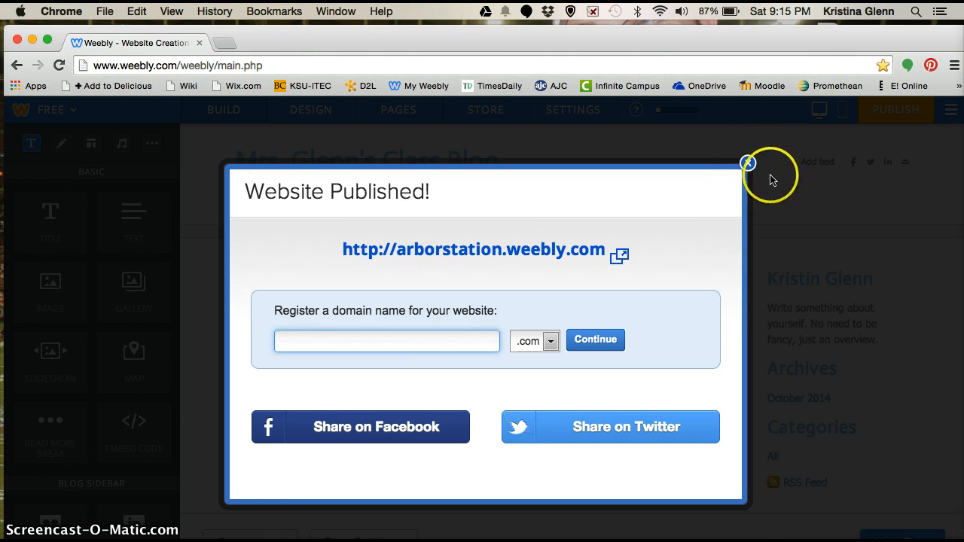
left_click(748, 164)
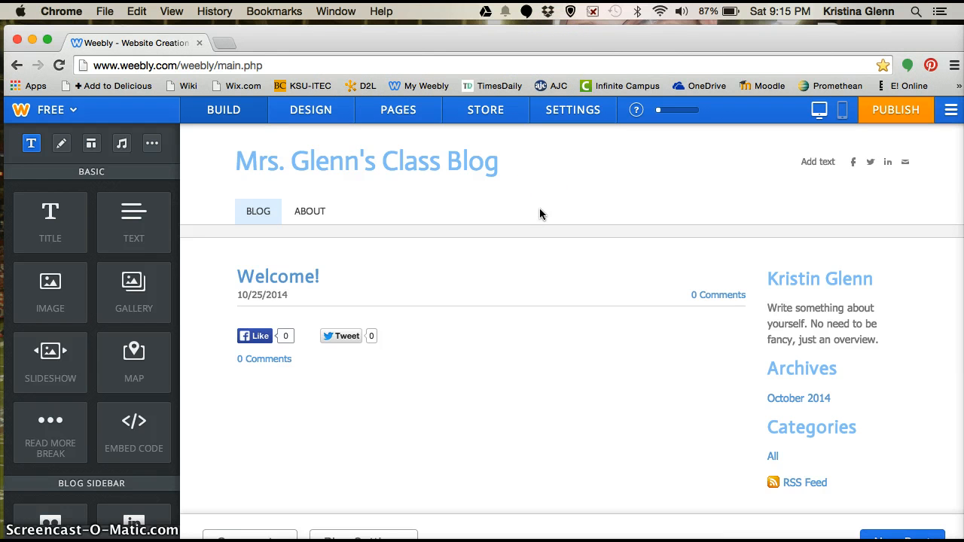
left_click(359, 444)
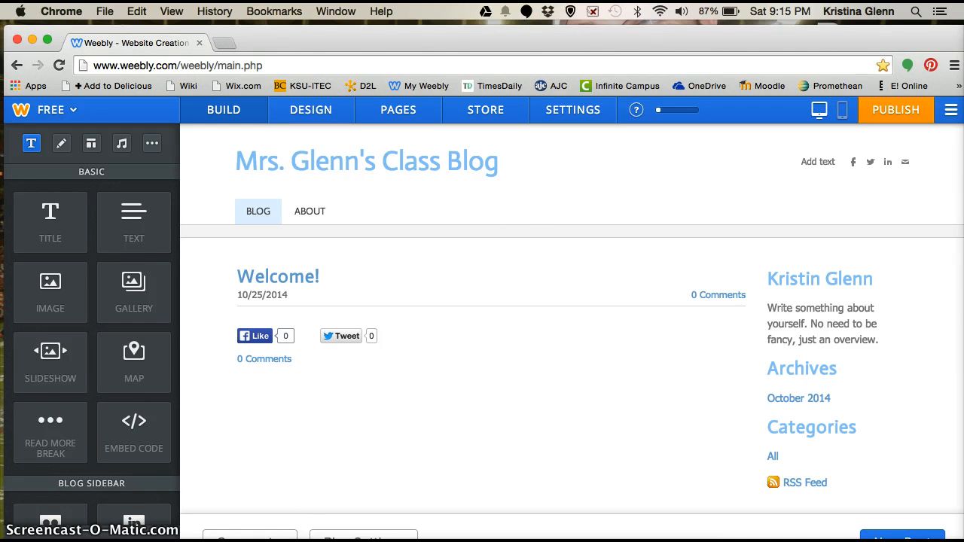